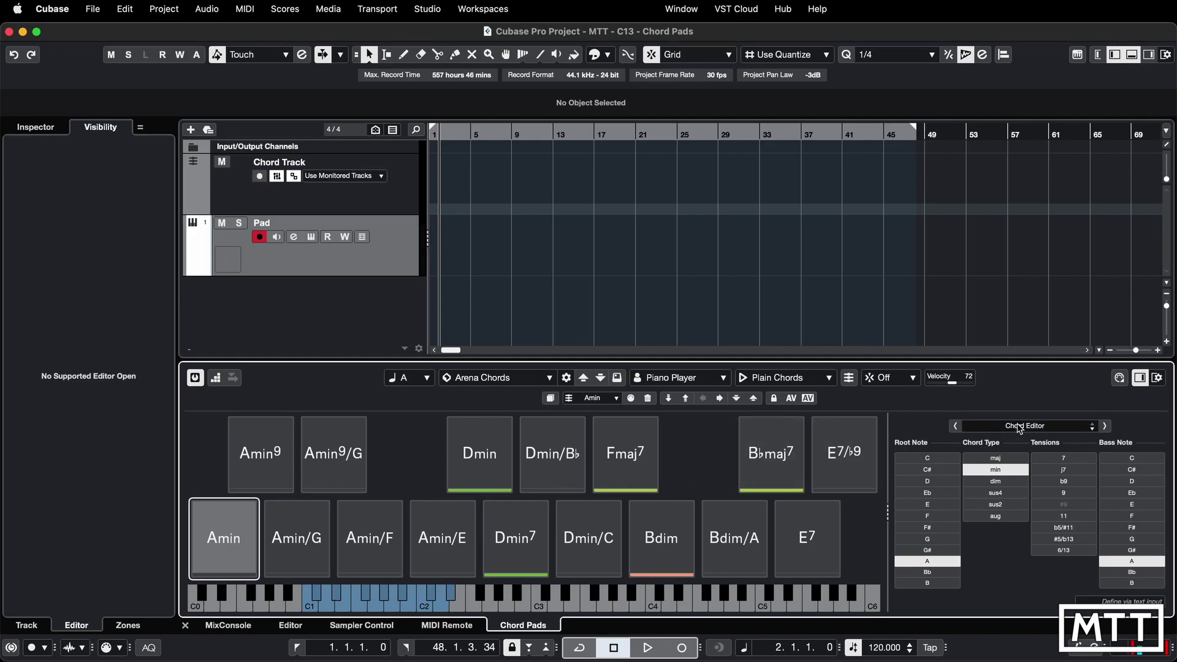
Switch the chord assistant from Chord Editor to List and set its algorithm to Common Notes.
click(1083, 430)
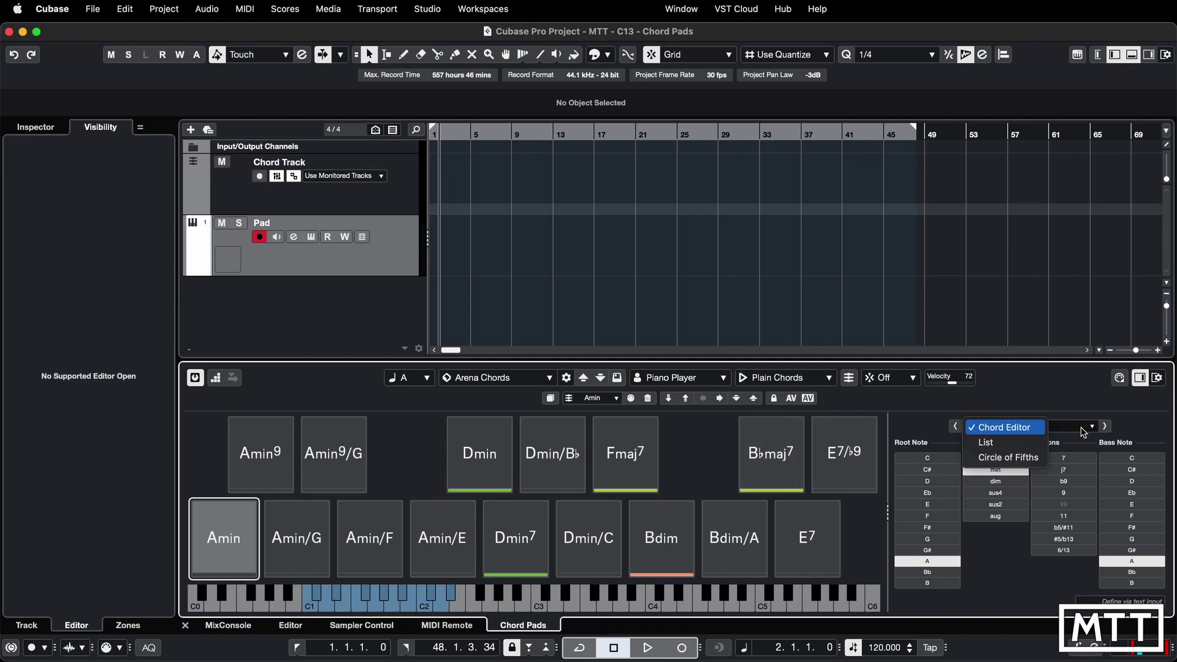
click(1083, 431)
click(1042, 435)
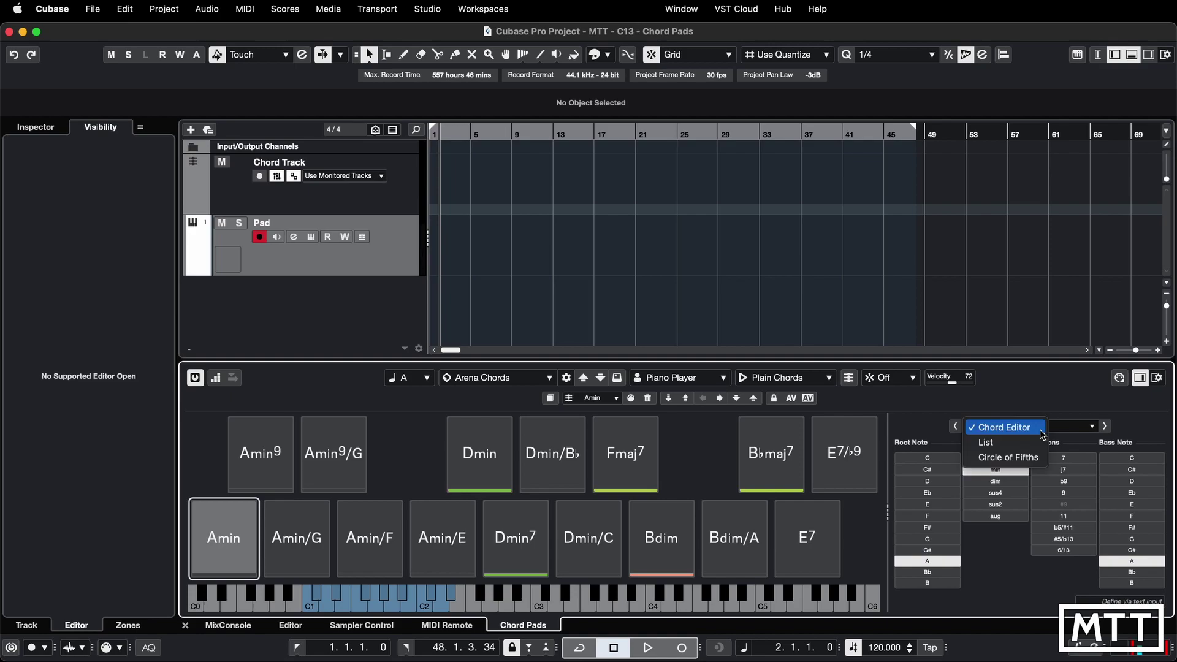
click(1012, 443)
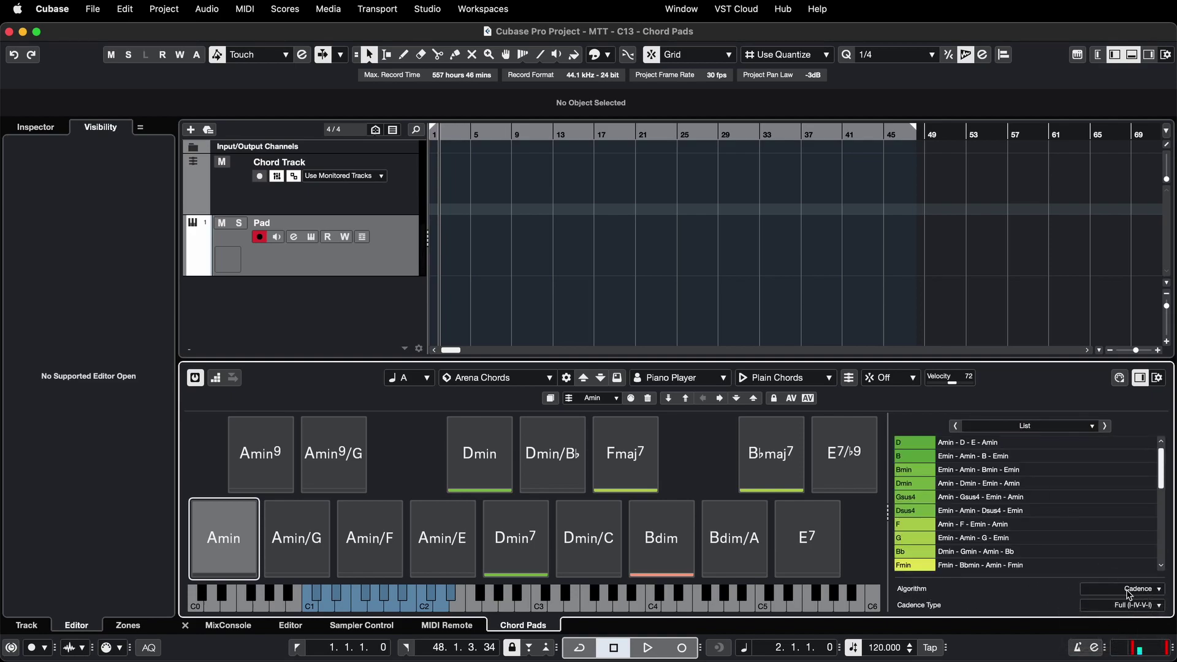
click(1128, 595)
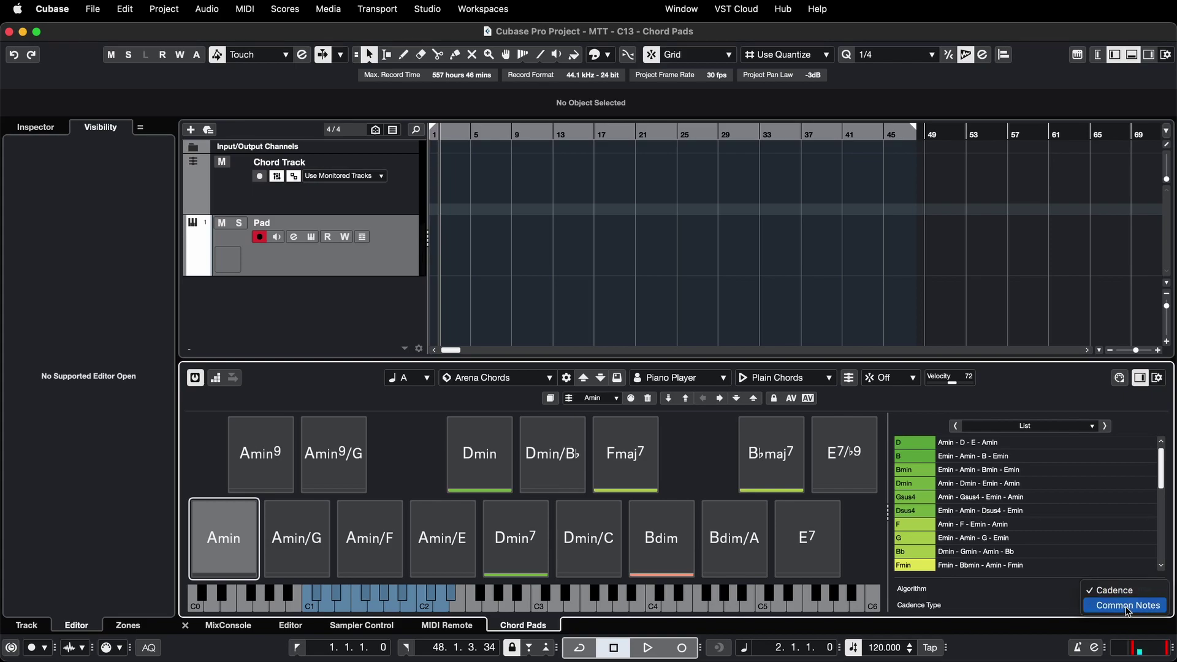
click(1127, 605)
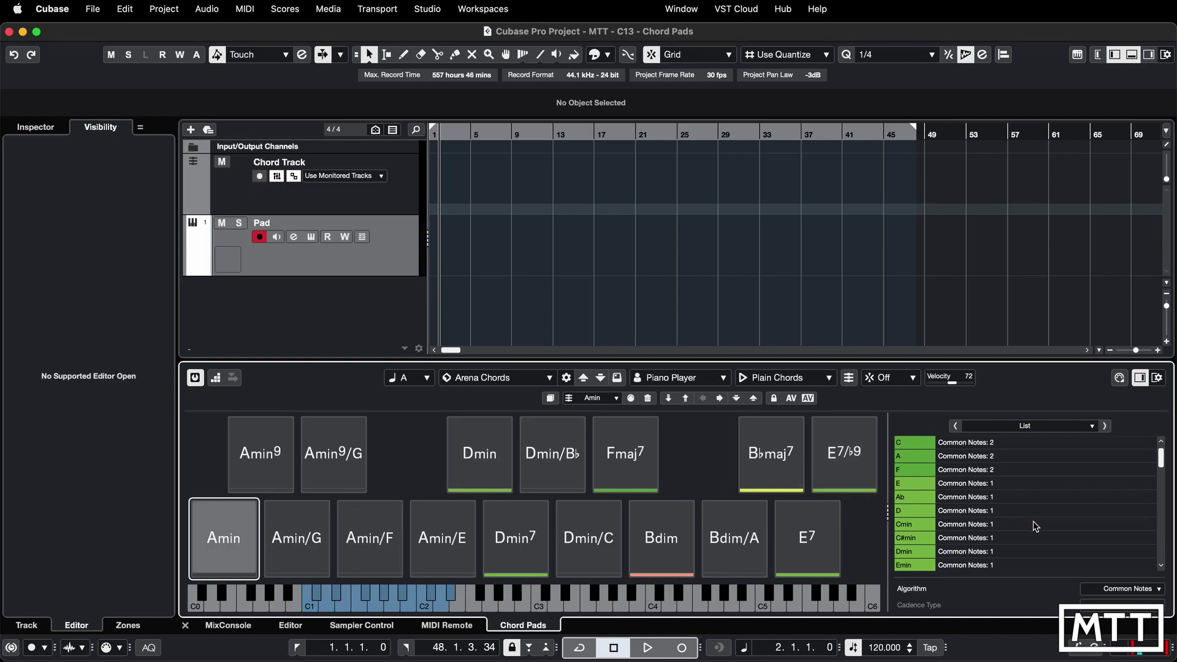
Look through the chord list ranked by common notes with the Amin pad, from the closest to the most distant suggestions.
scroll(1036, 525, down, 10)
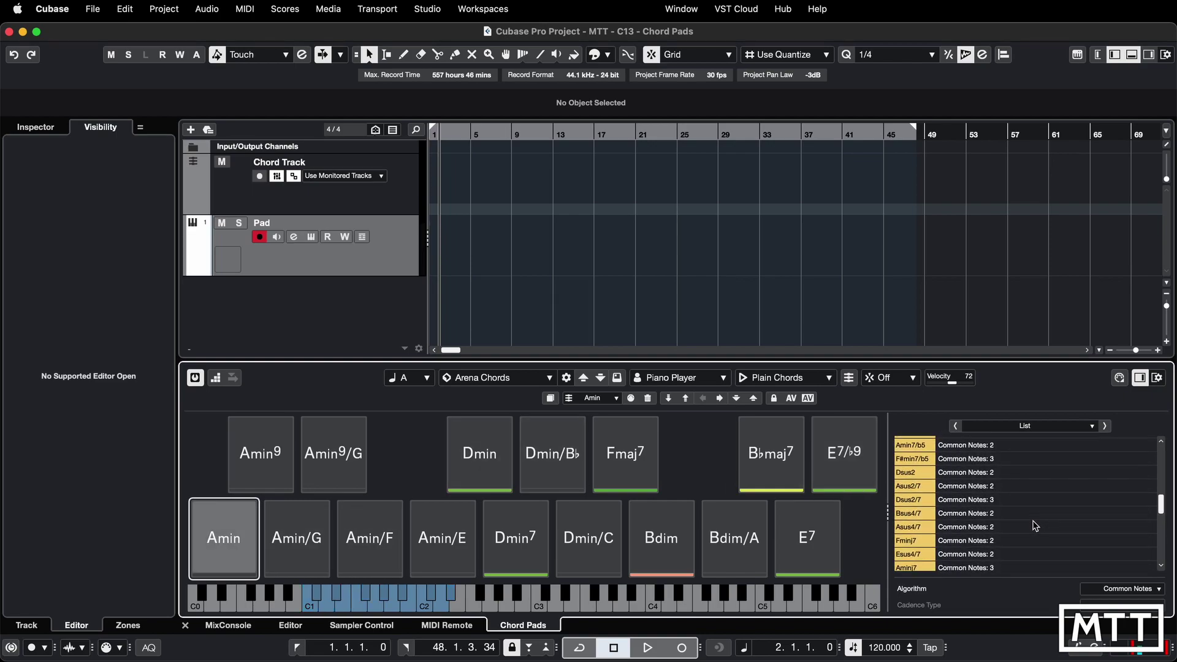
scroll(1036, 526, down, 10)
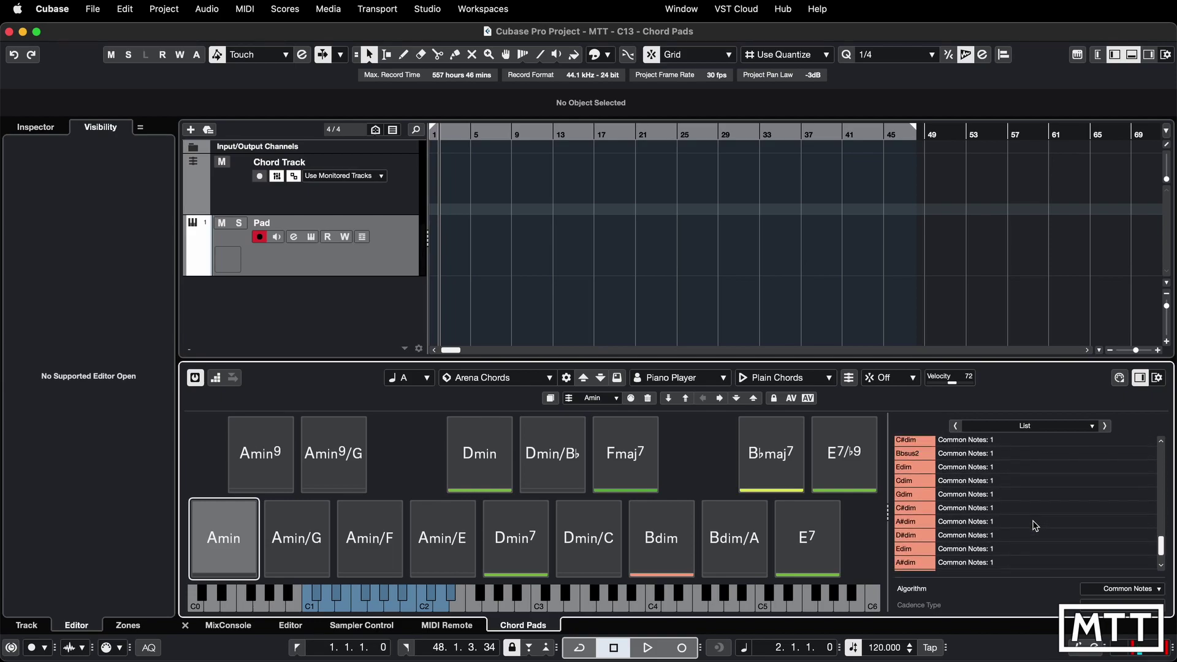
scroll(1035, 526, up, 10)
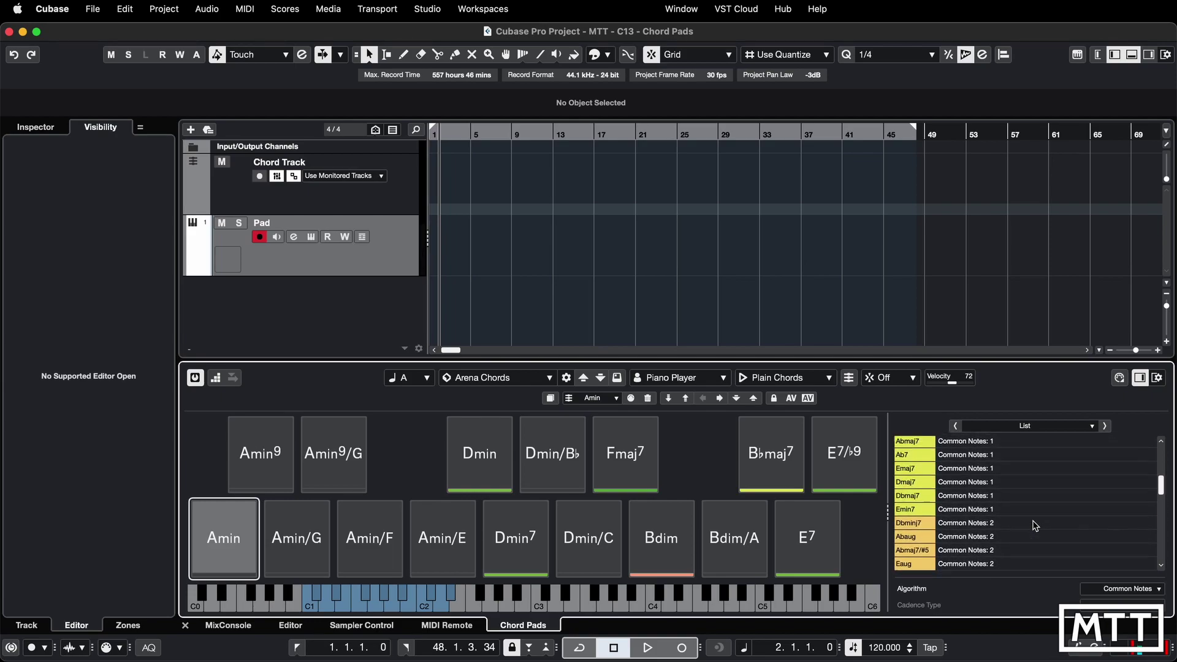
scroll(1035, 526, up, 10)
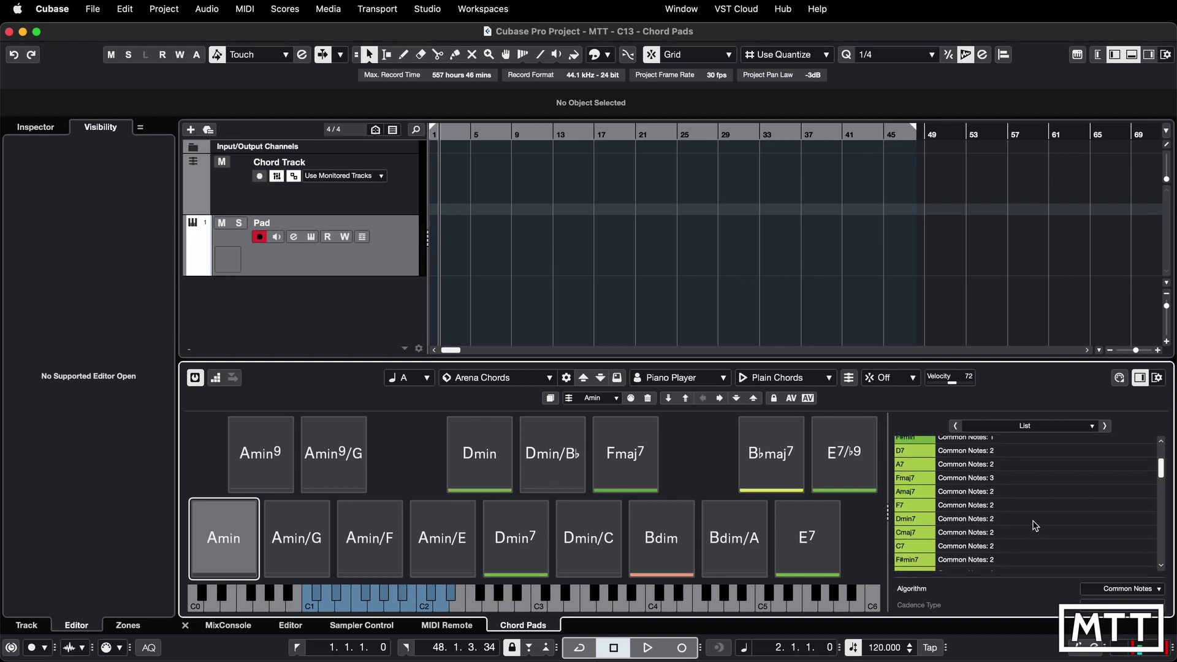
scroll(1035, 526, up, 8)
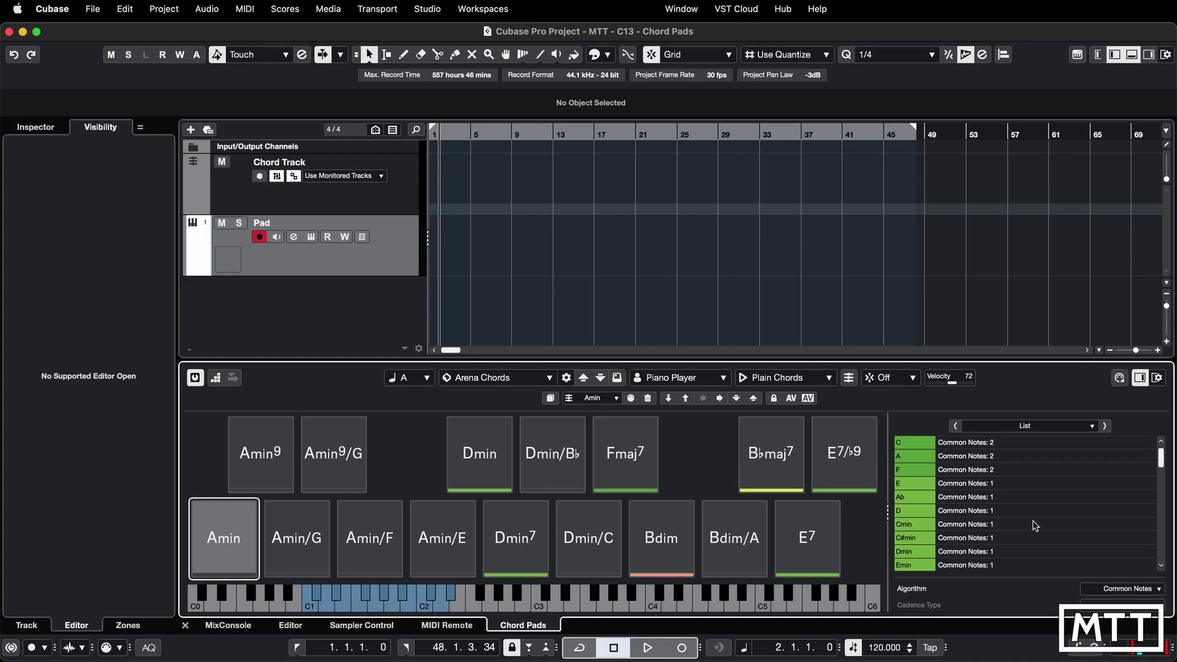
scroll(1035, 526, down, 8)
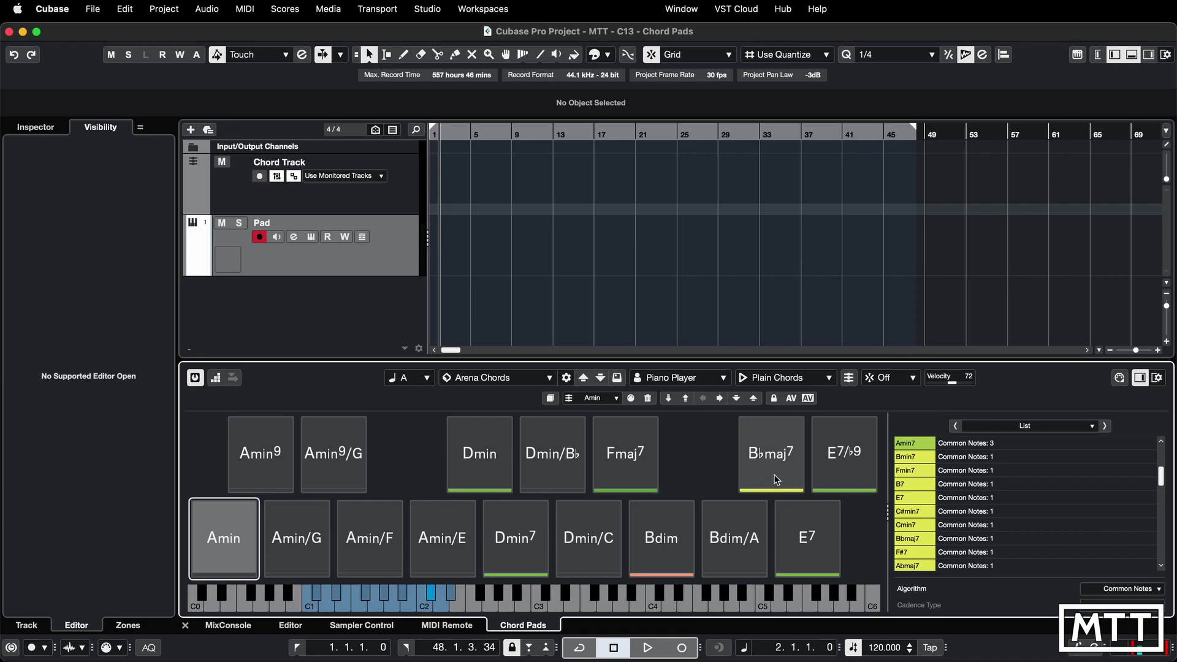
Audition the B♭maj7, Bdim/A and Dmin pads against Amin to compare how closely the chords relate, finishing on Amin.
click(232, 537)
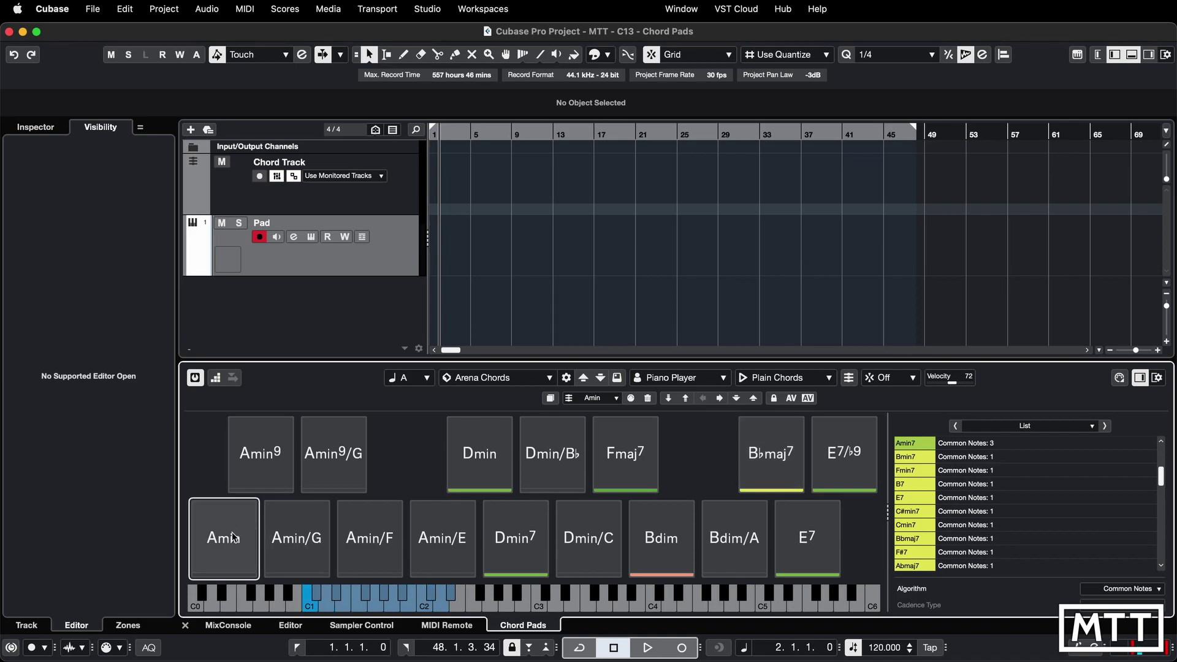
click(783, 473)
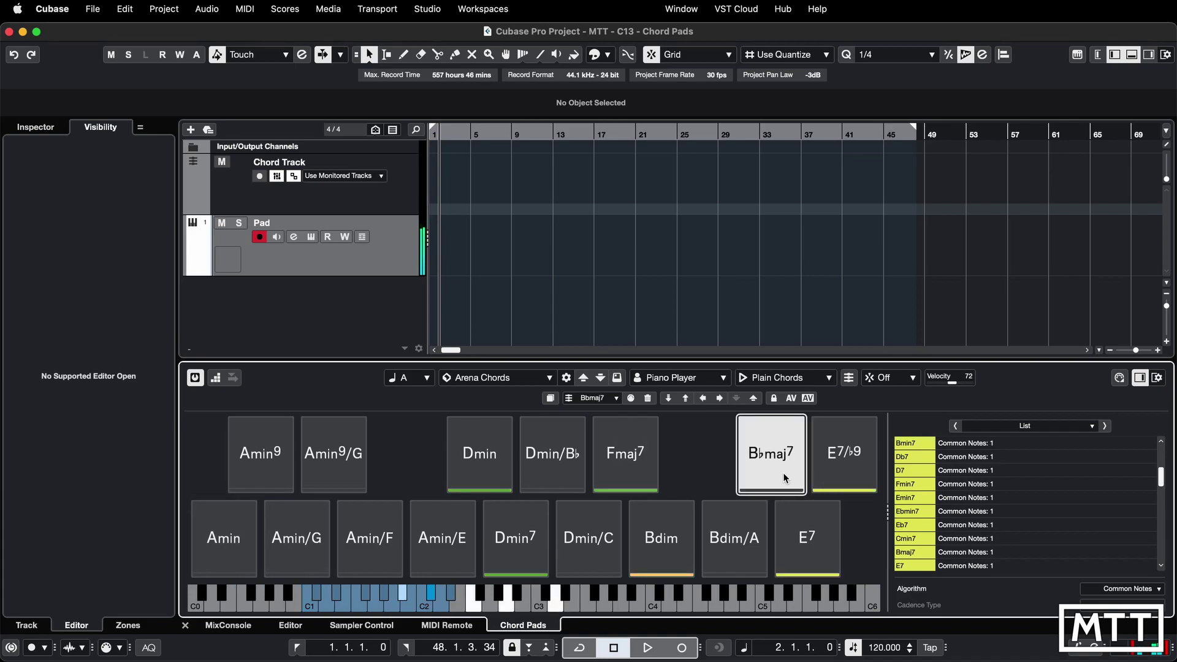
click(212, 549)
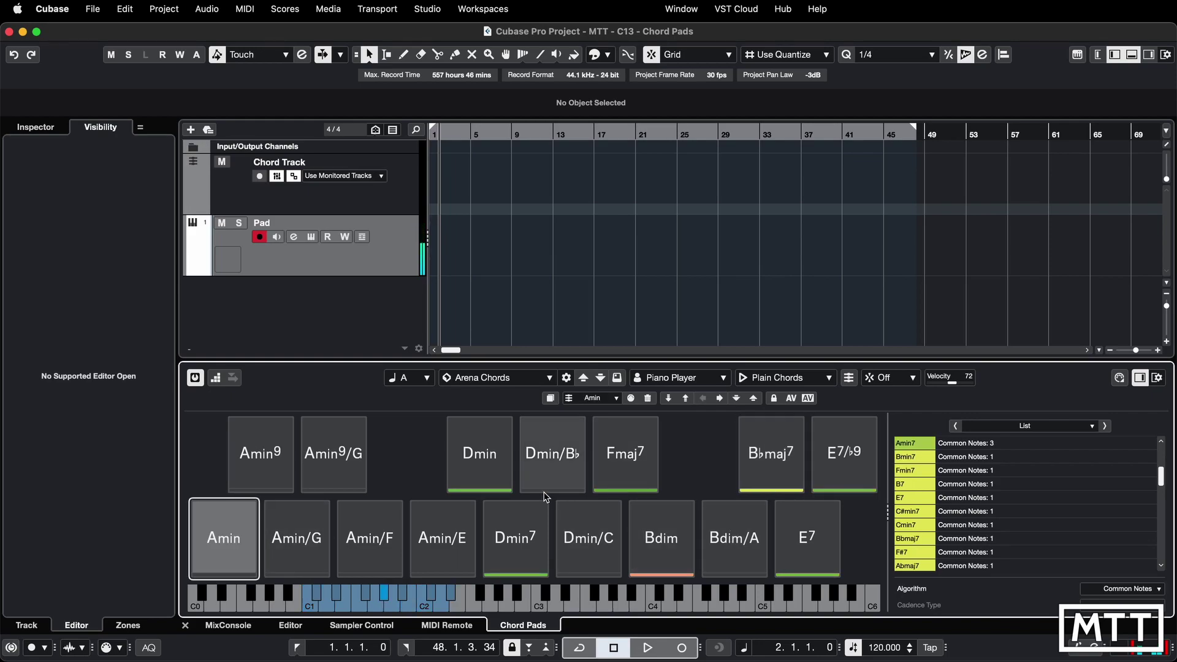
click(740, 547)
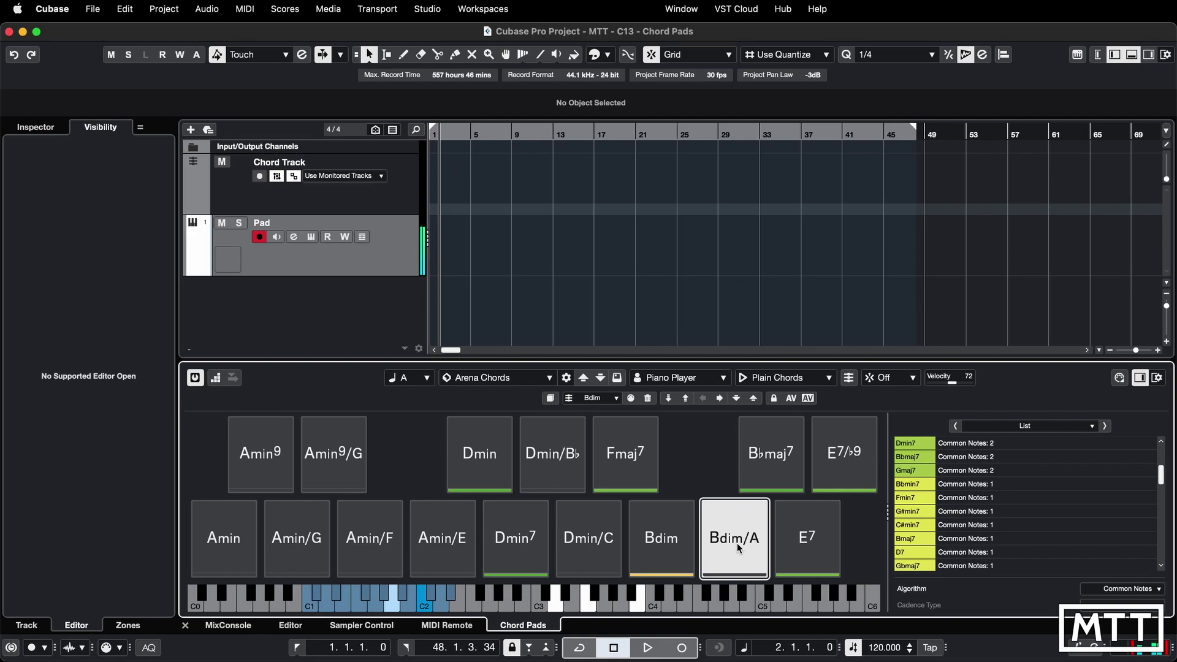
click(775, 455)
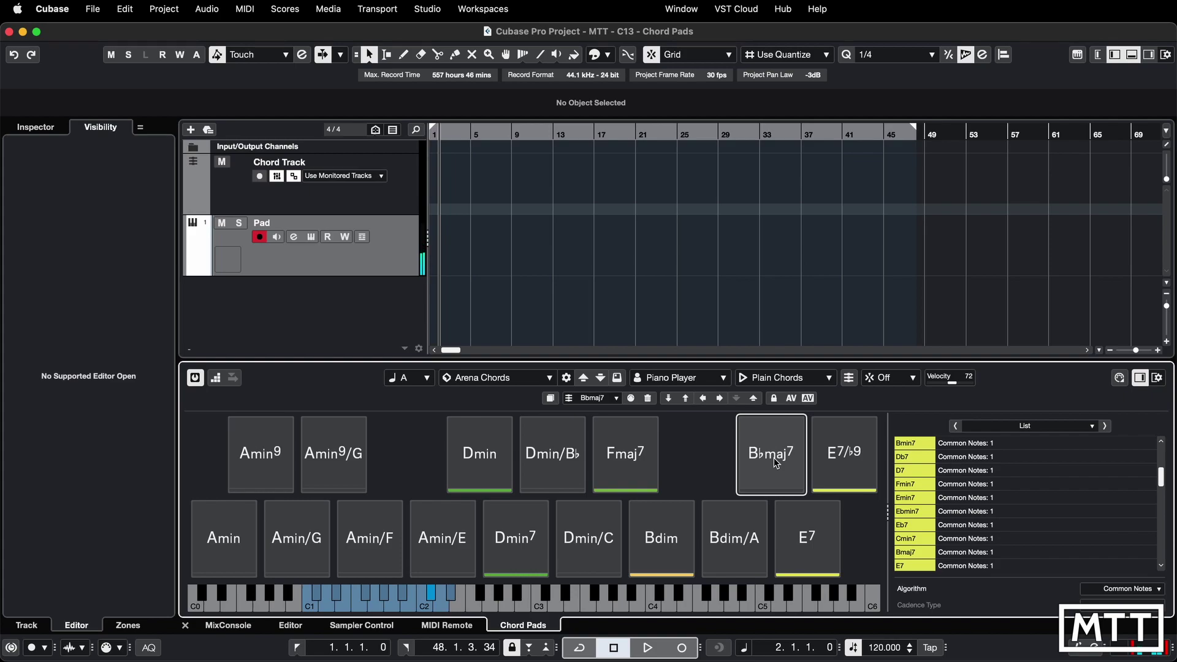
click(775, 463)
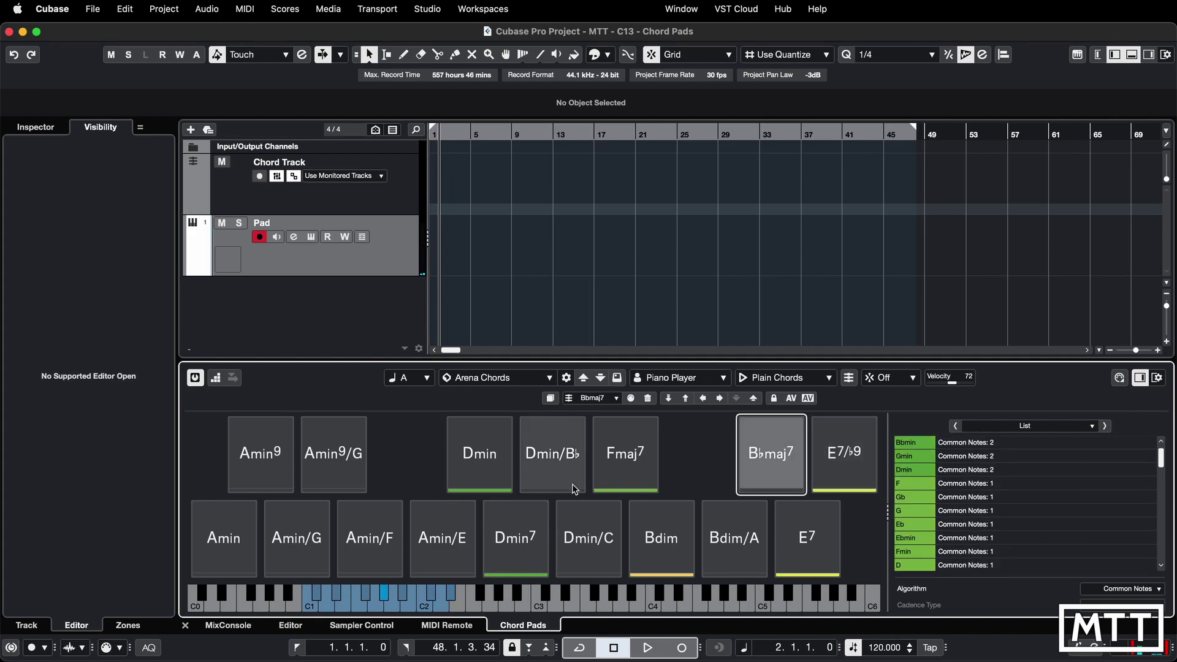
click(228, 537)
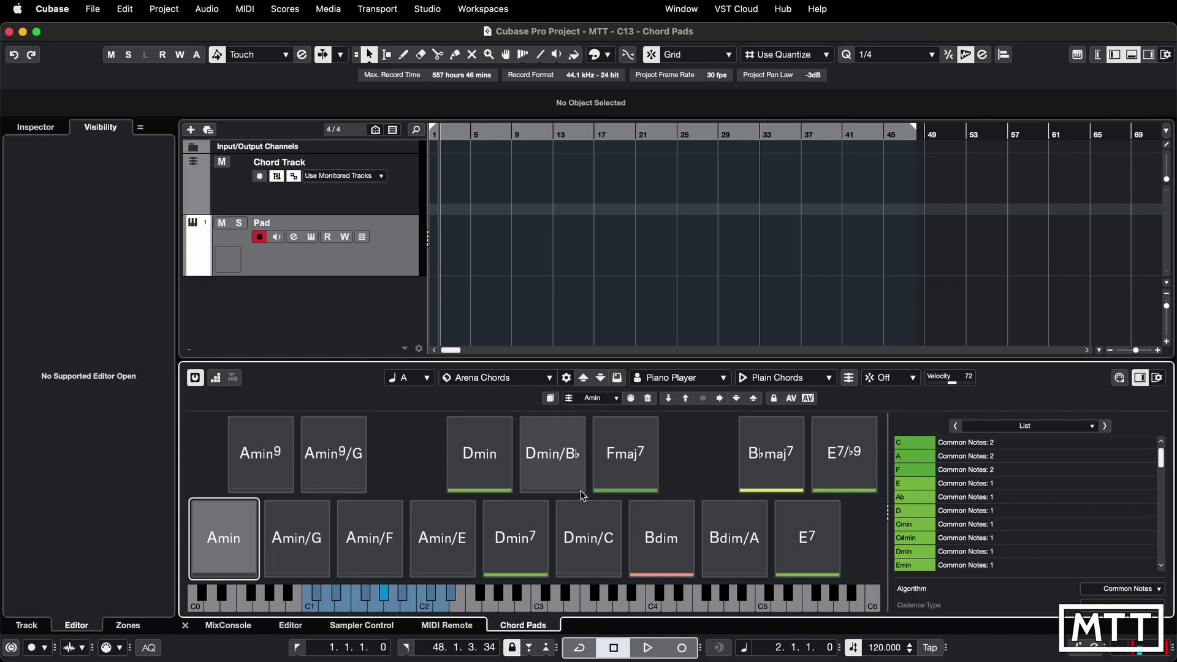
click(485, 480)
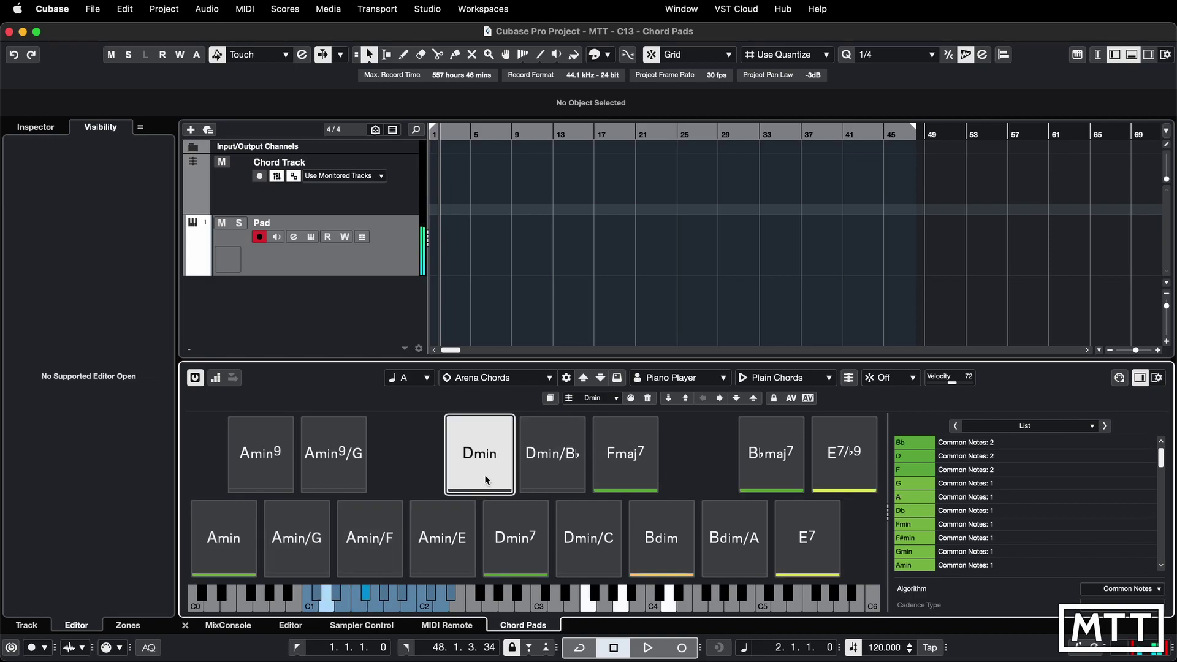
click(231, 548)
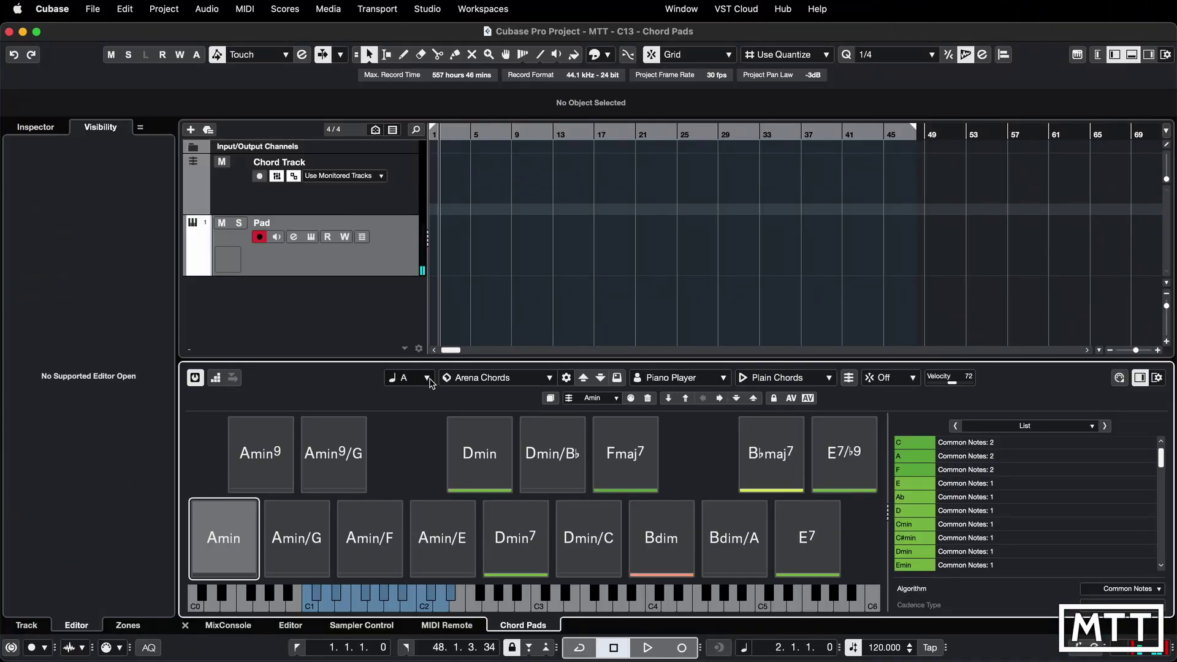
Transpose the chord pads to root key C and return the root key to A.
click(498, 377)
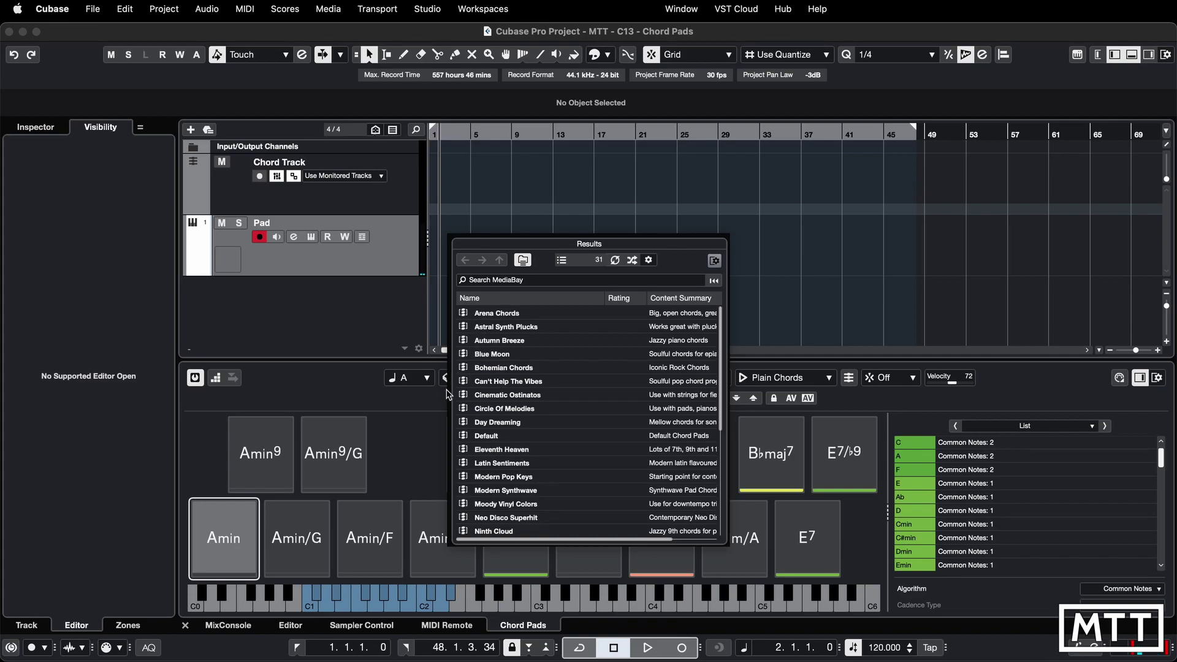
click(420, 404)
click(405, 377)
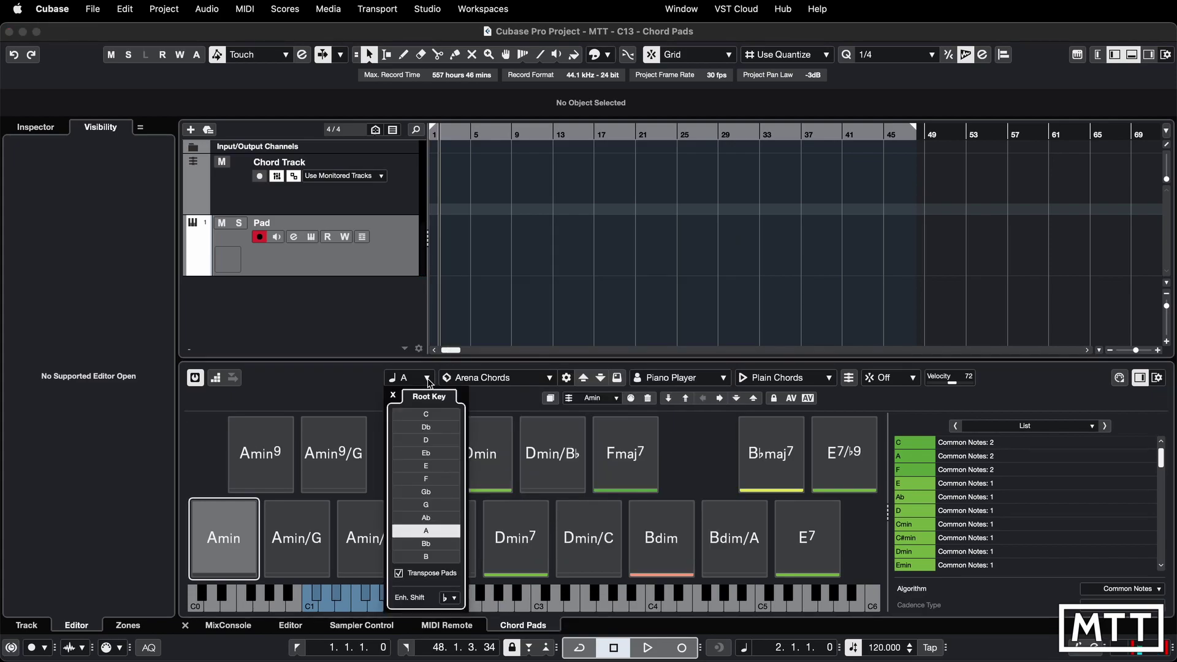
click(427, 415)
click(345, 404)
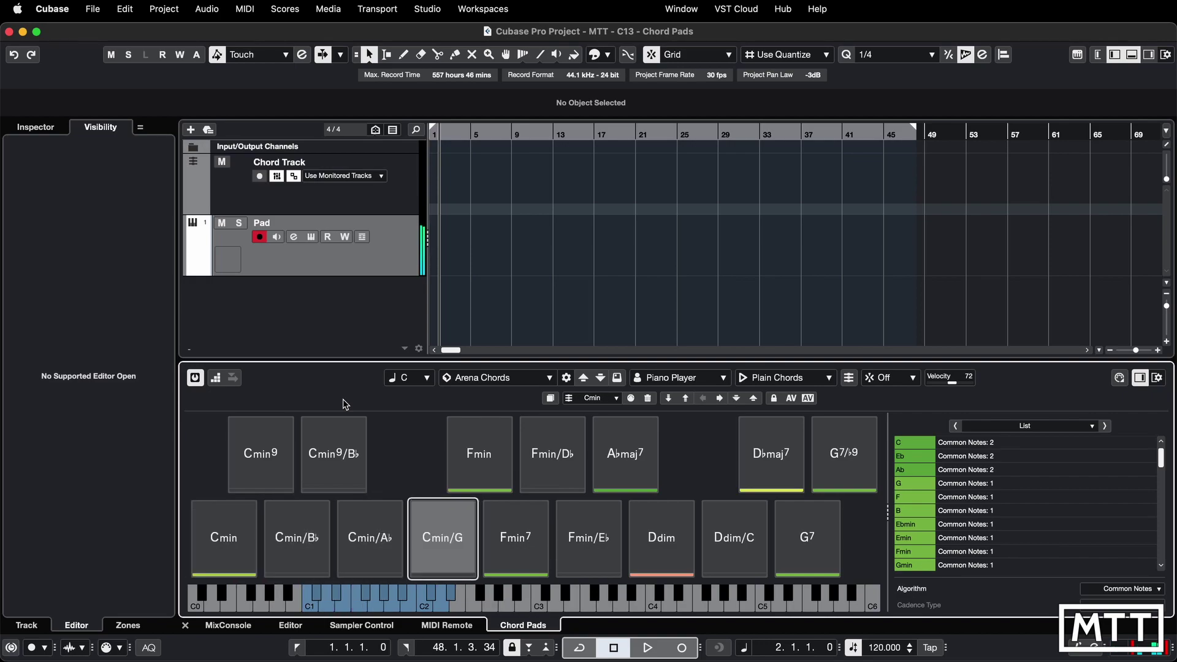
click(426, 378)
click(429, 531)
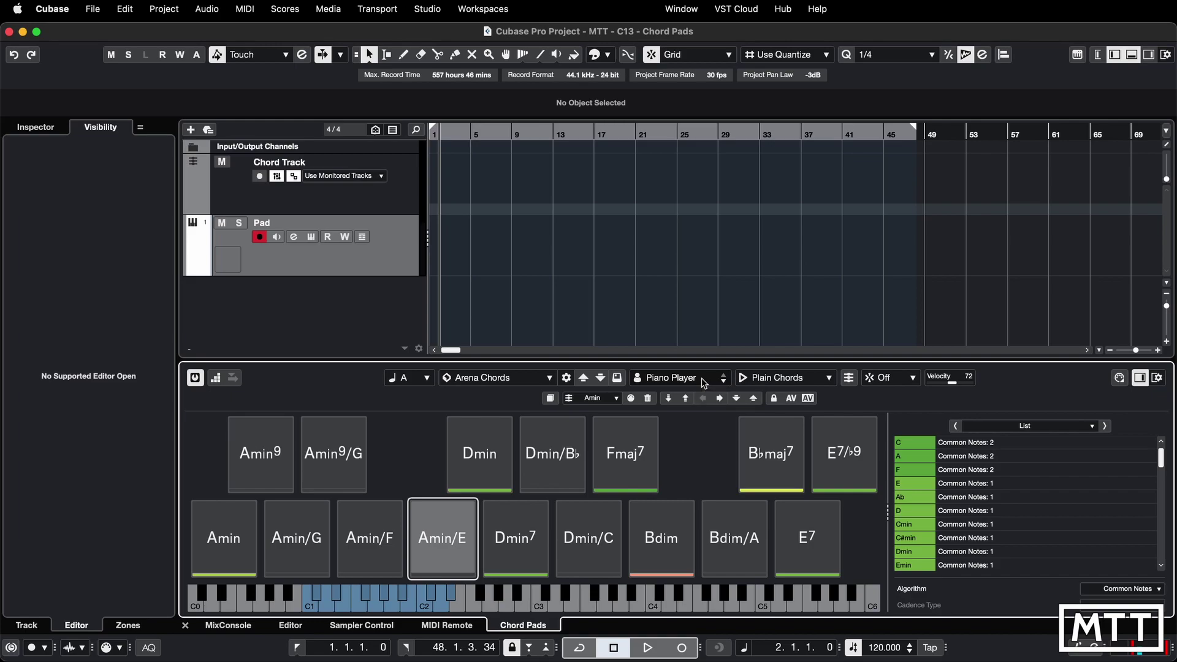
Try the Guitar Player and Basic Player for the chord pads, returning to Piano Player and checking its chord voicing styles.
click(704, 383)
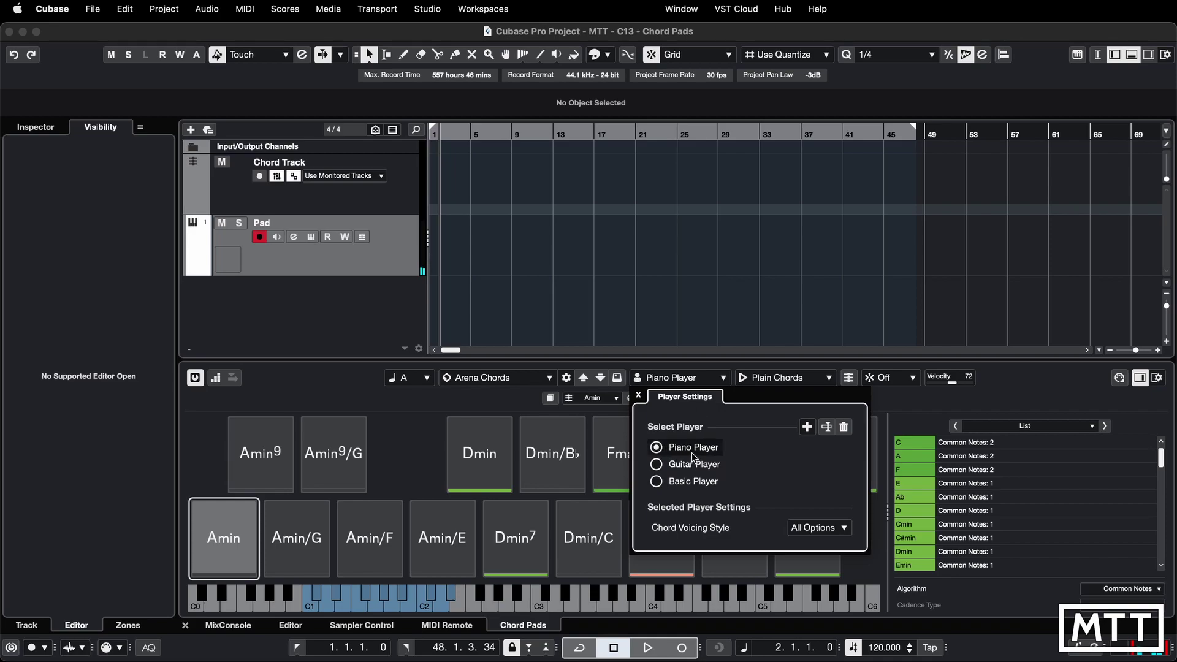
click(657, 465)
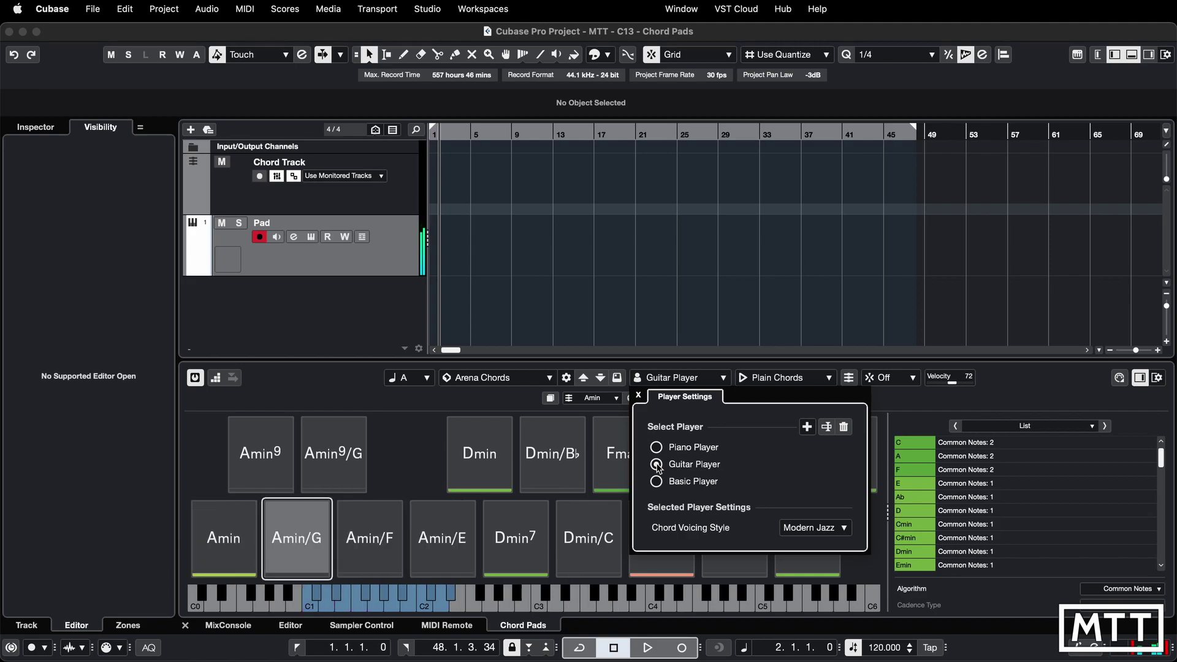
click(657, 482)
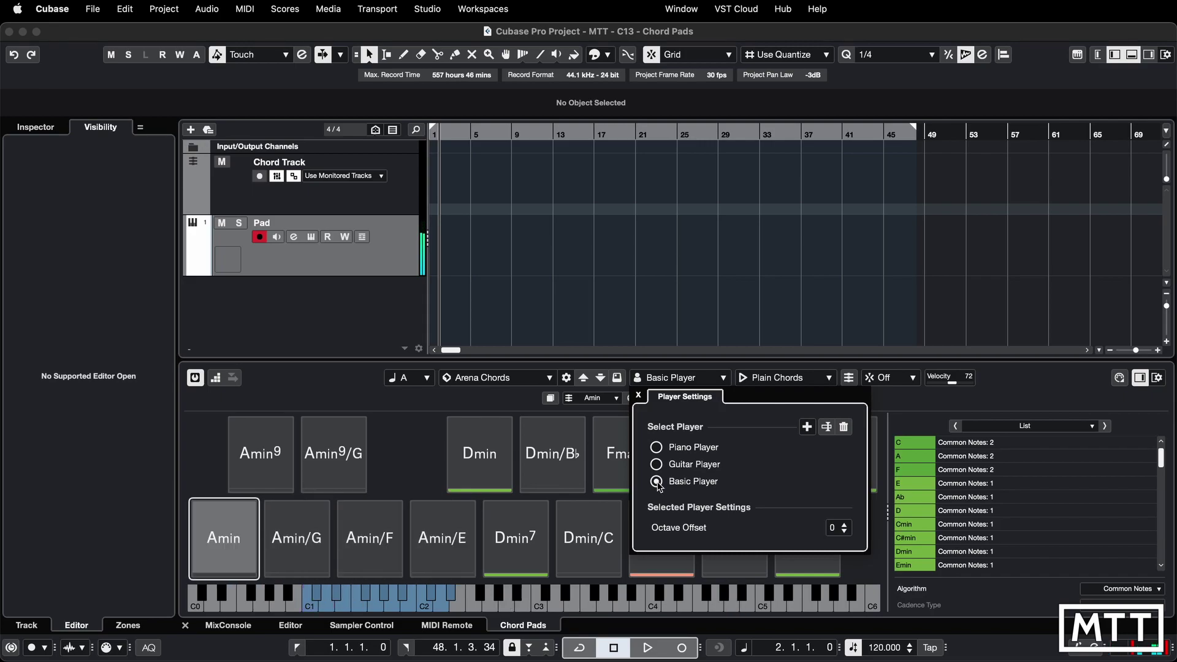
click(657, 448)
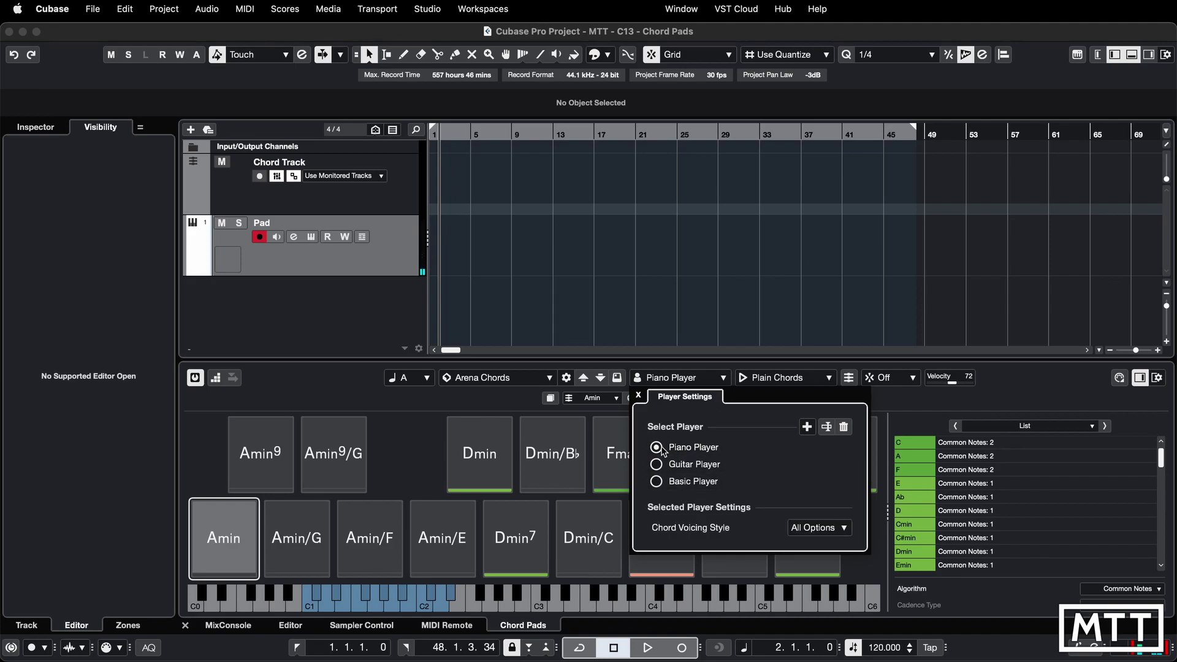
click(807, 529)
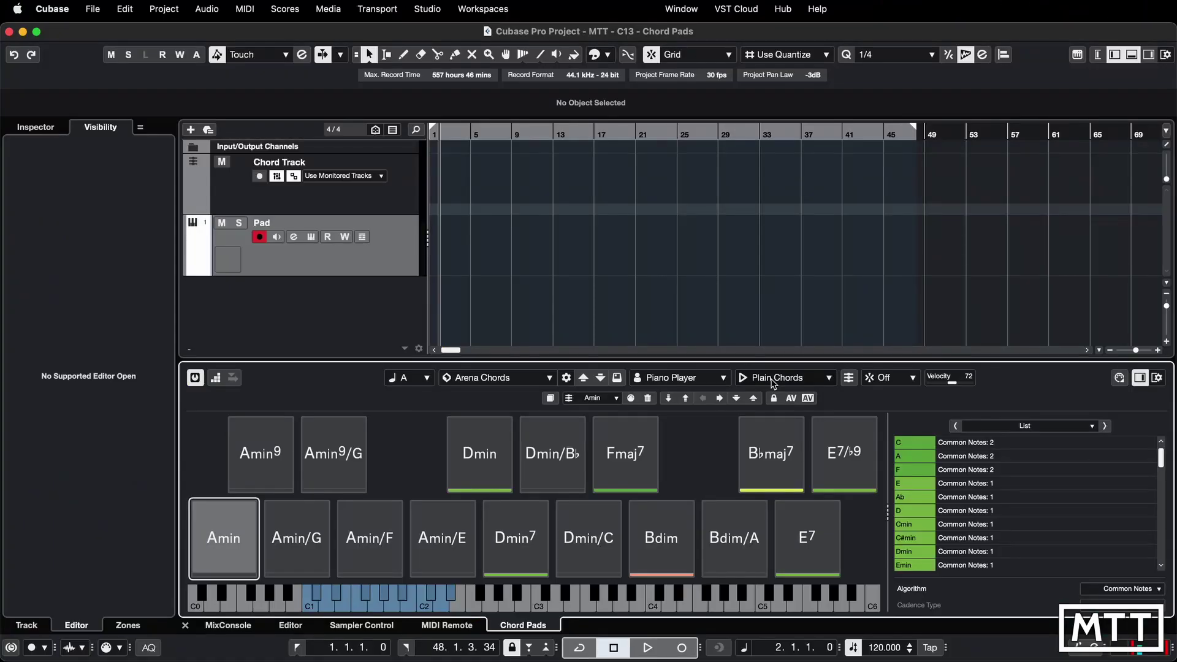
Set the player mode to Pattern and load the Guitar Pattern preset.
click(776, 380)
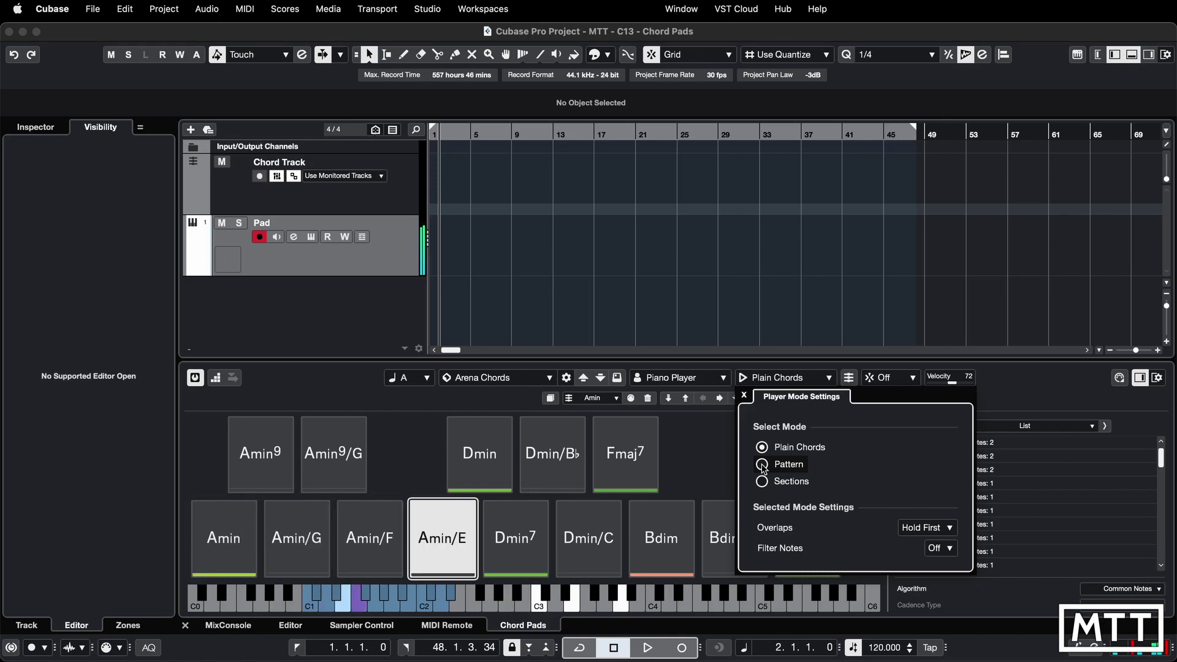
click(762, 464)
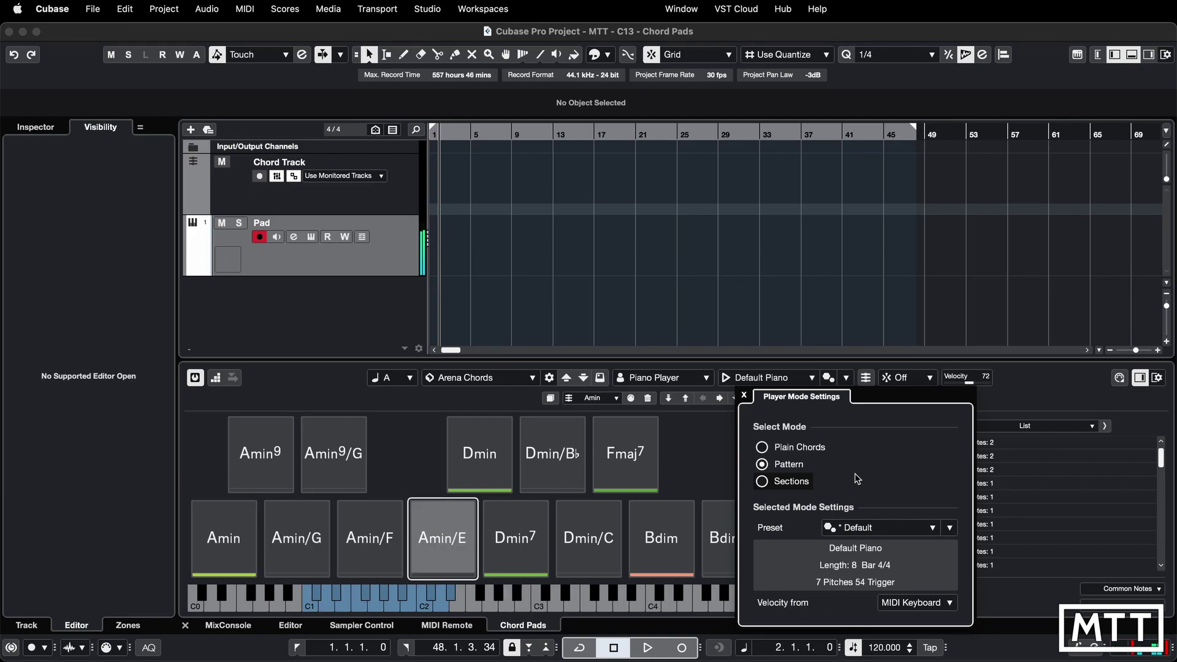
click(932, 528)
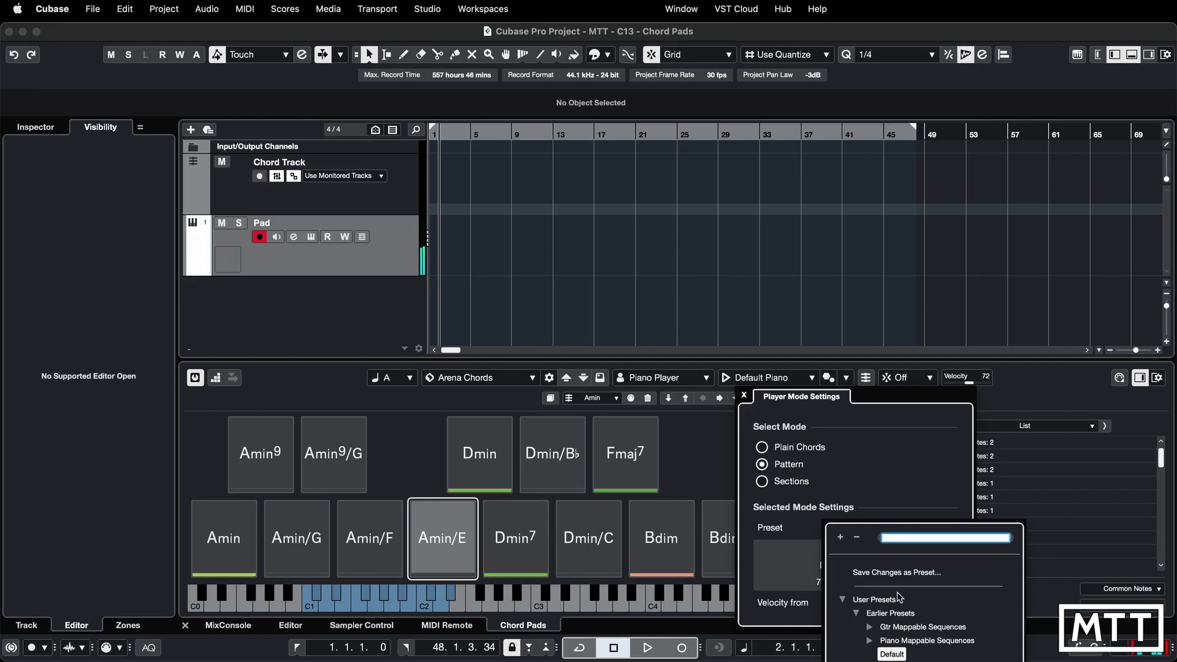
double_click(919, 649)
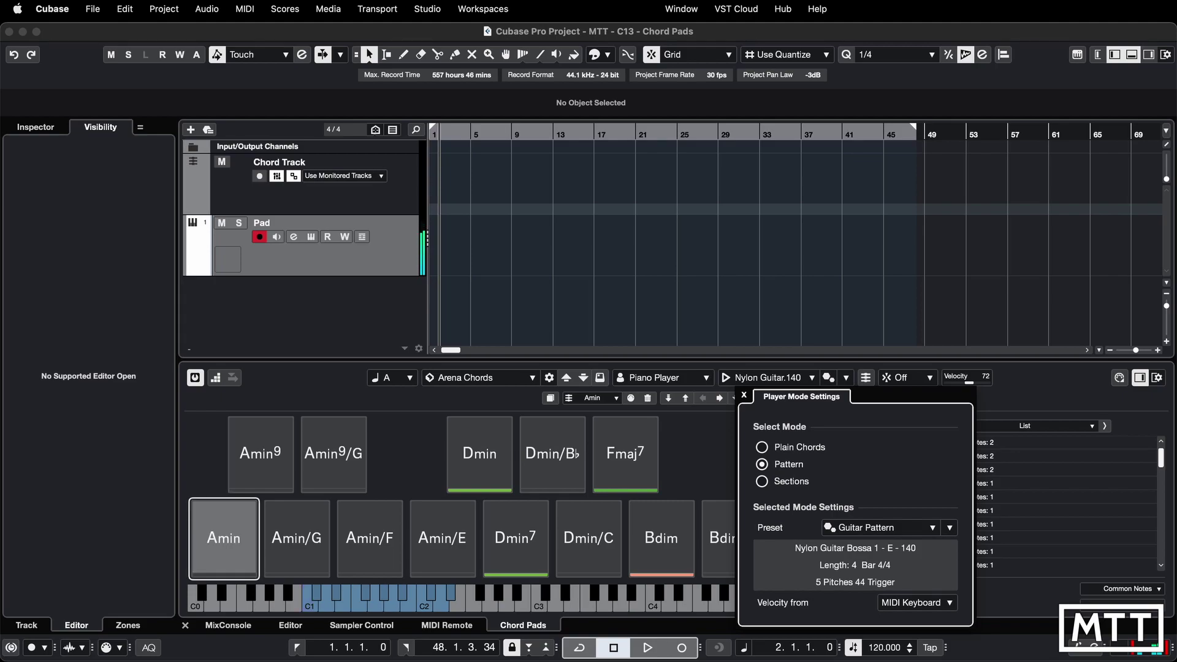
Load the factory preset Analog Synth Arps for the chord pads' Pattern player mode.
click(906, 528)
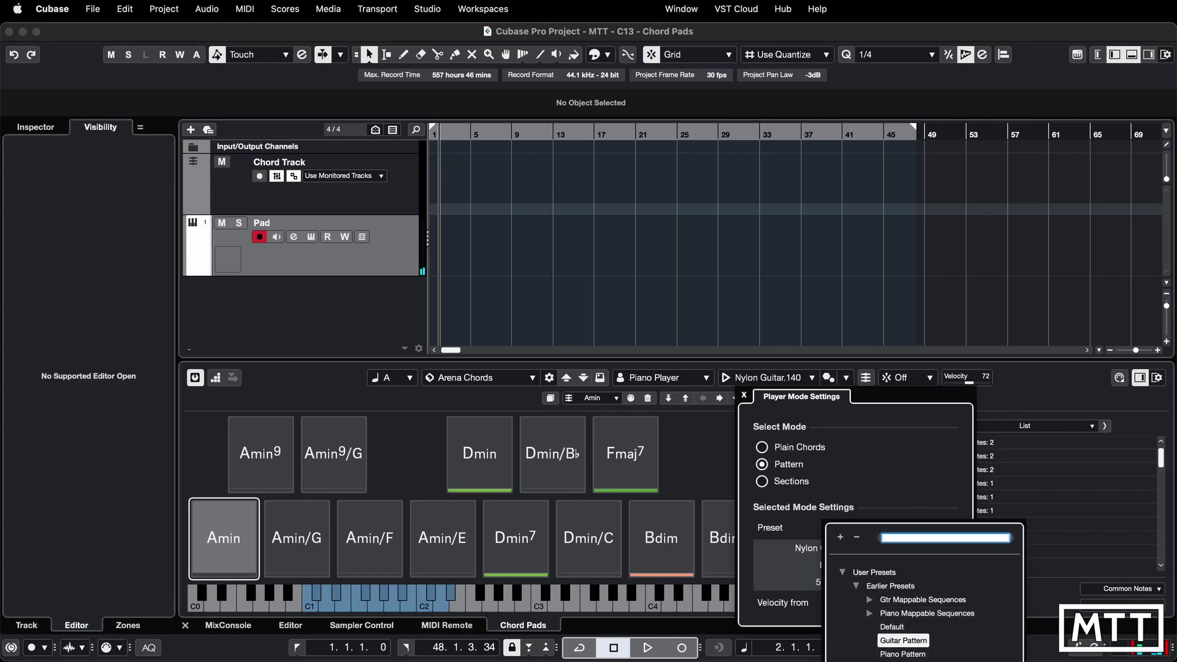
scroll(881, 613, down, 3)
scroll(894, 607, down, 3)
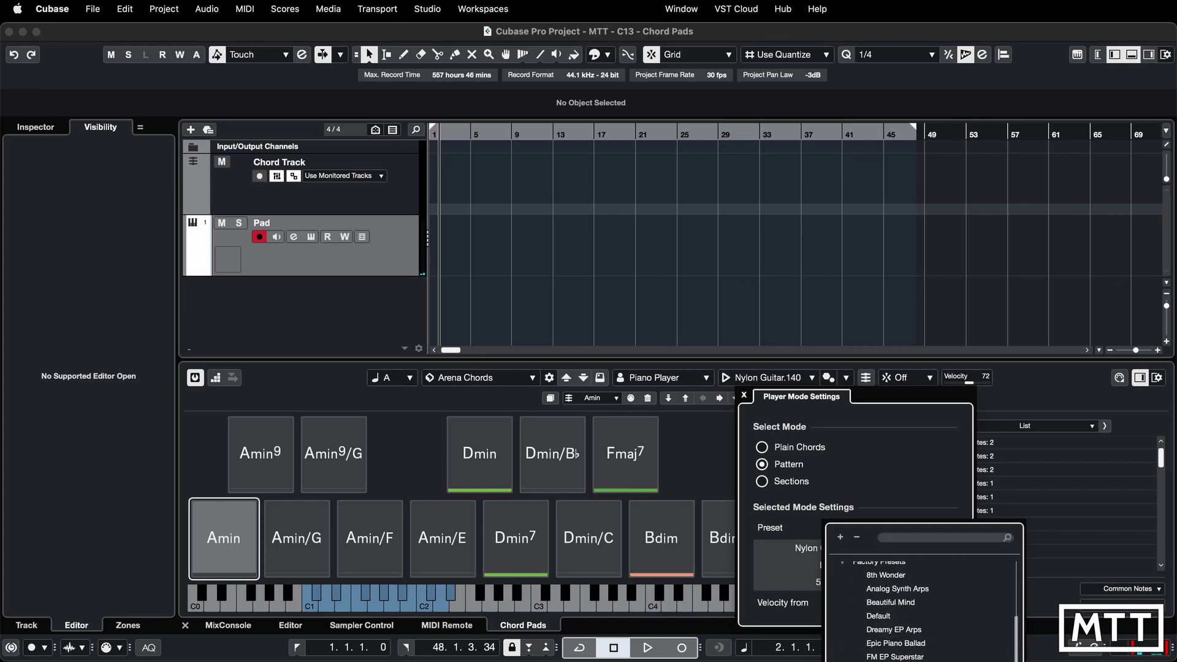
click(896, 593)
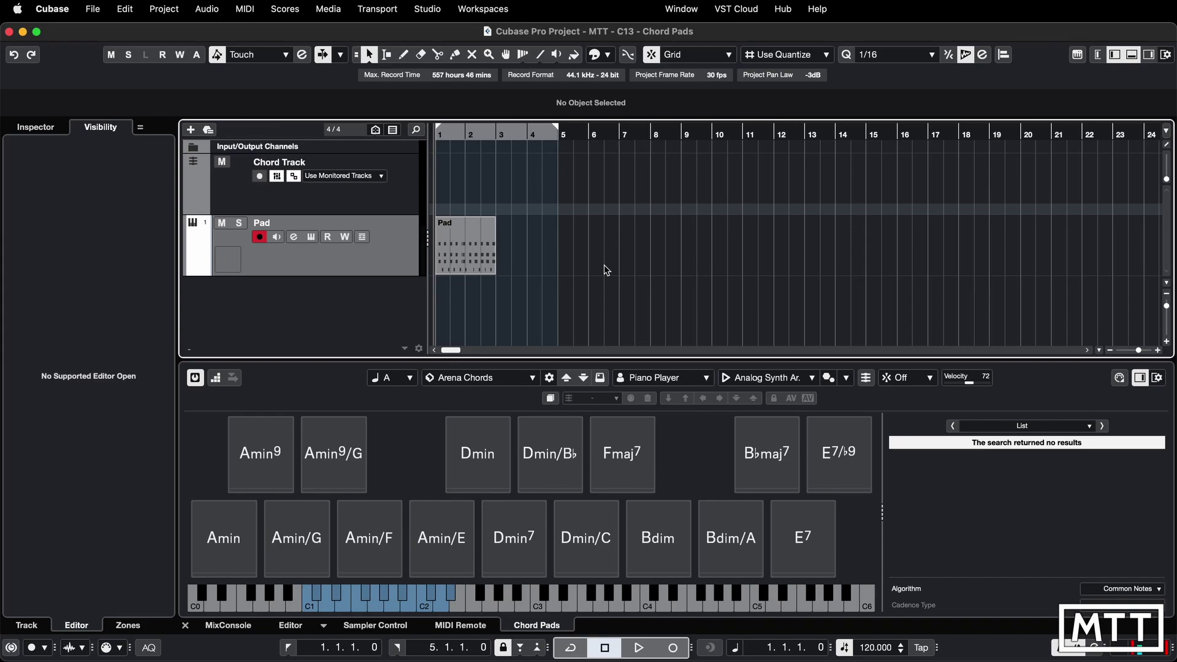
Play the two-bar Pad MIDI part and assign it as the pattern of the chord pad player.
key(space)
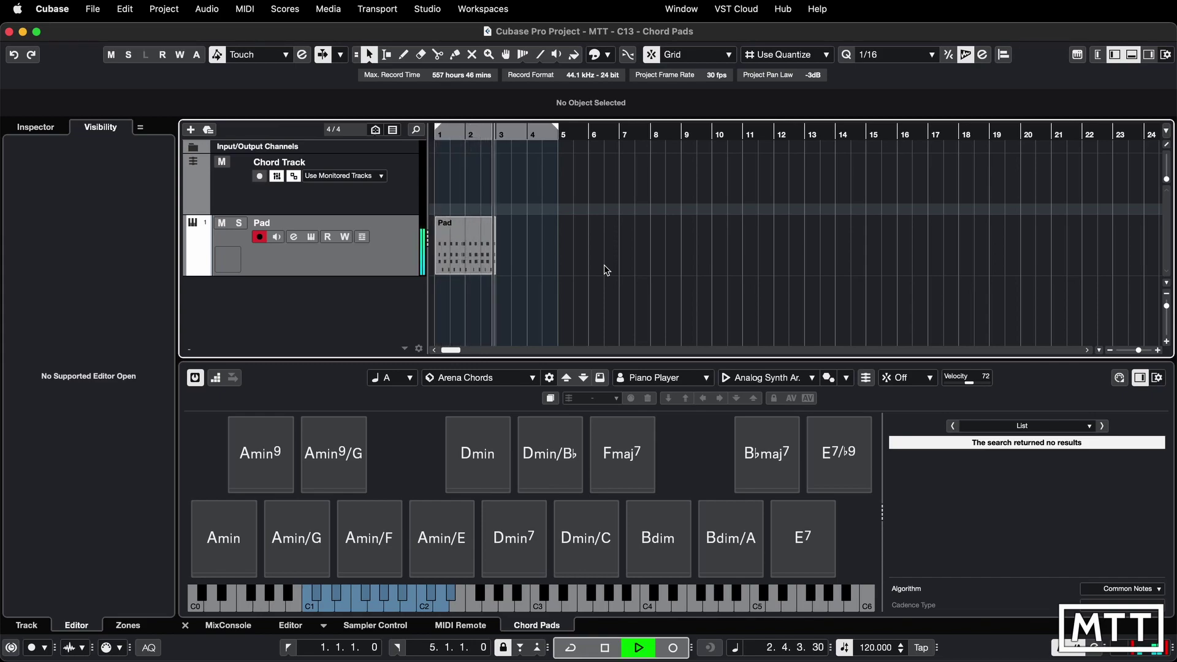
key(space)
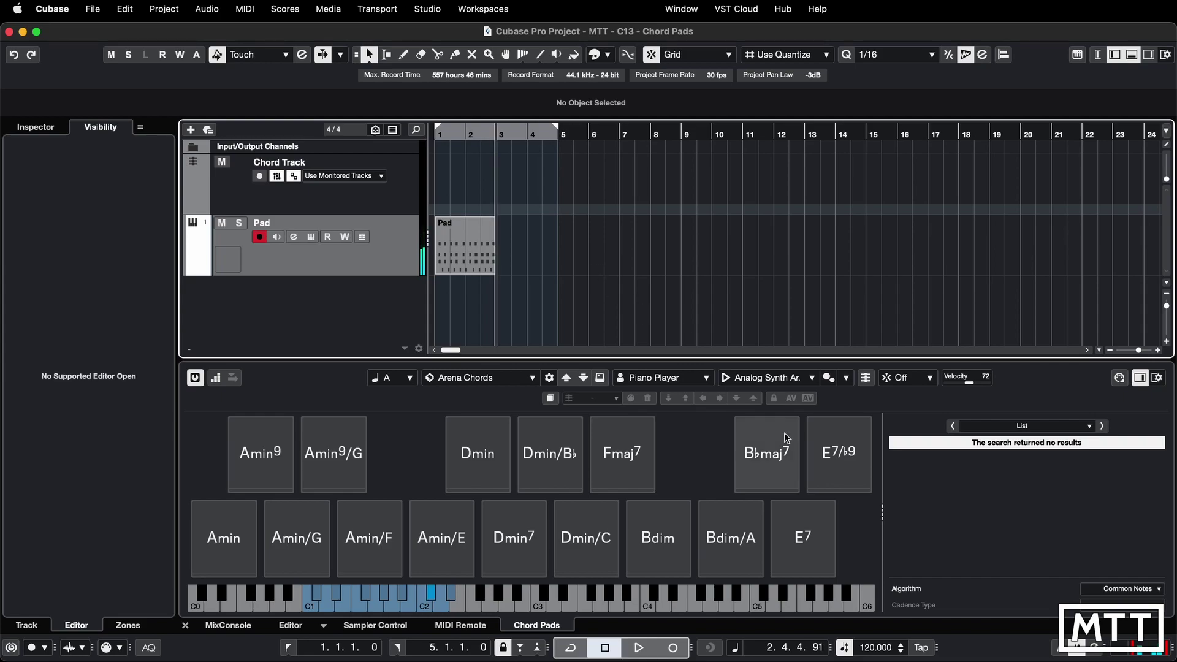
drag(466, 251, 768, 384)
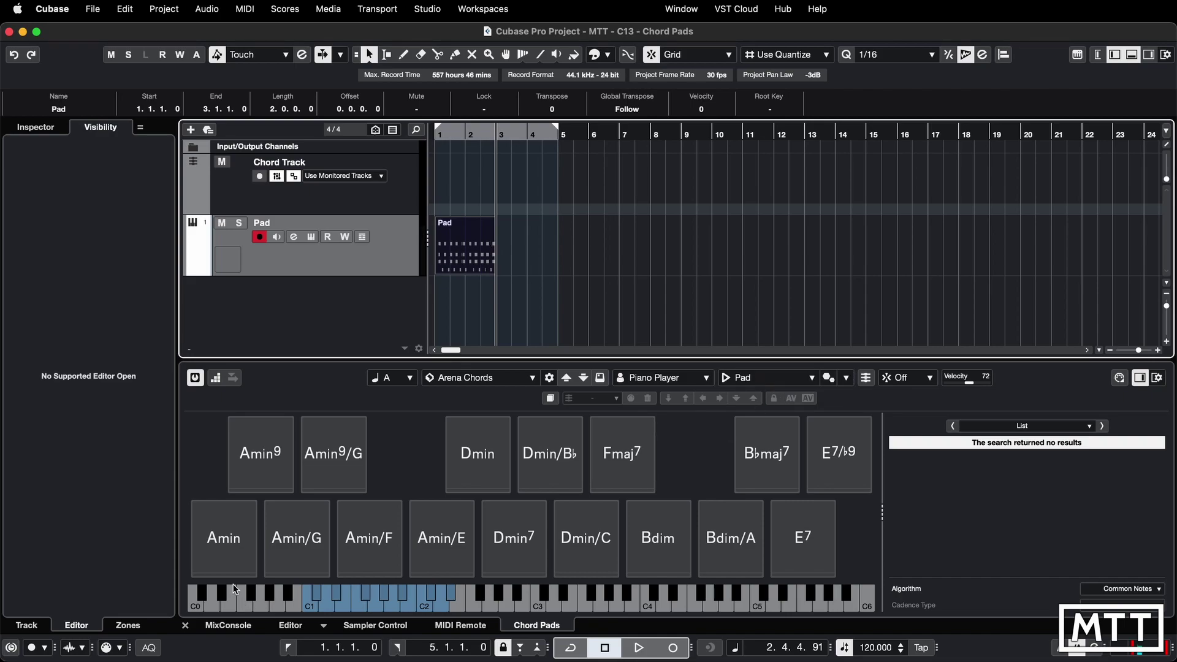
Audition the Amin and Amin/G pads with the Pad part as the player pattern.
click(231, 543)
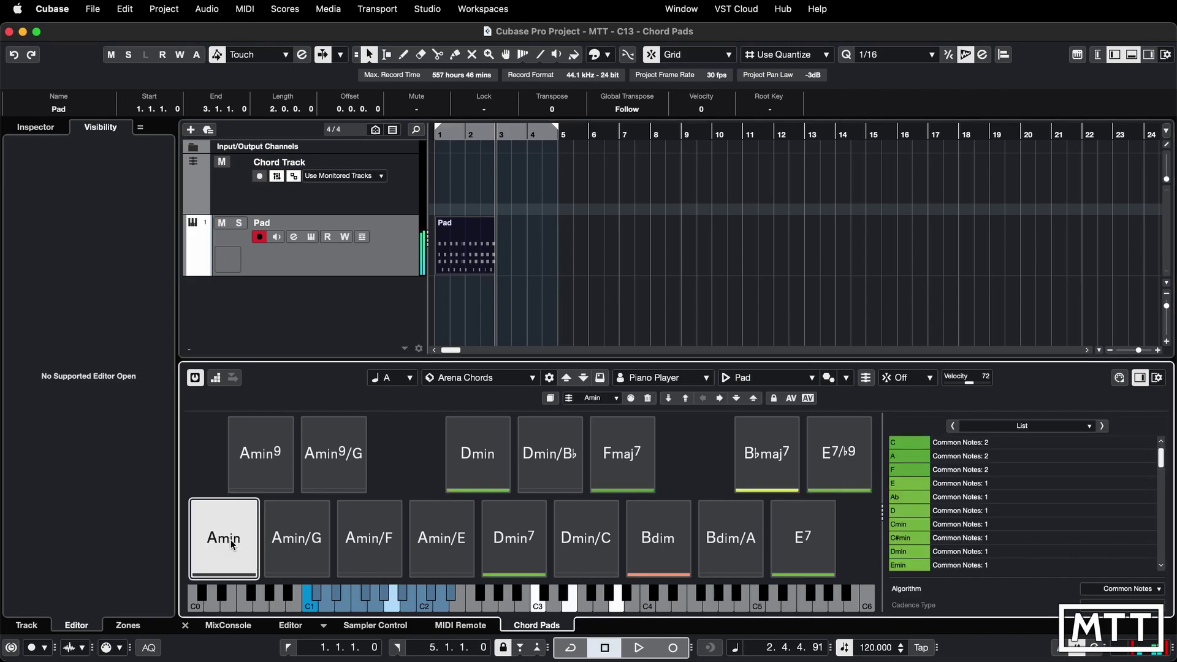
click(296, 529)
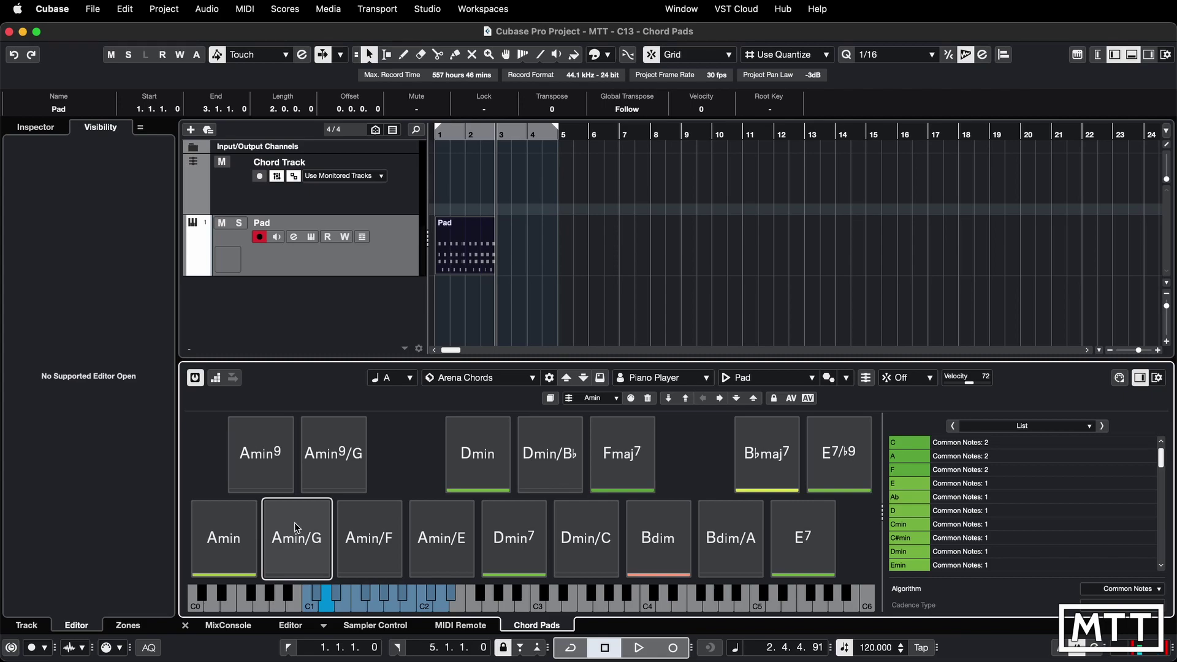
click(294, 522)
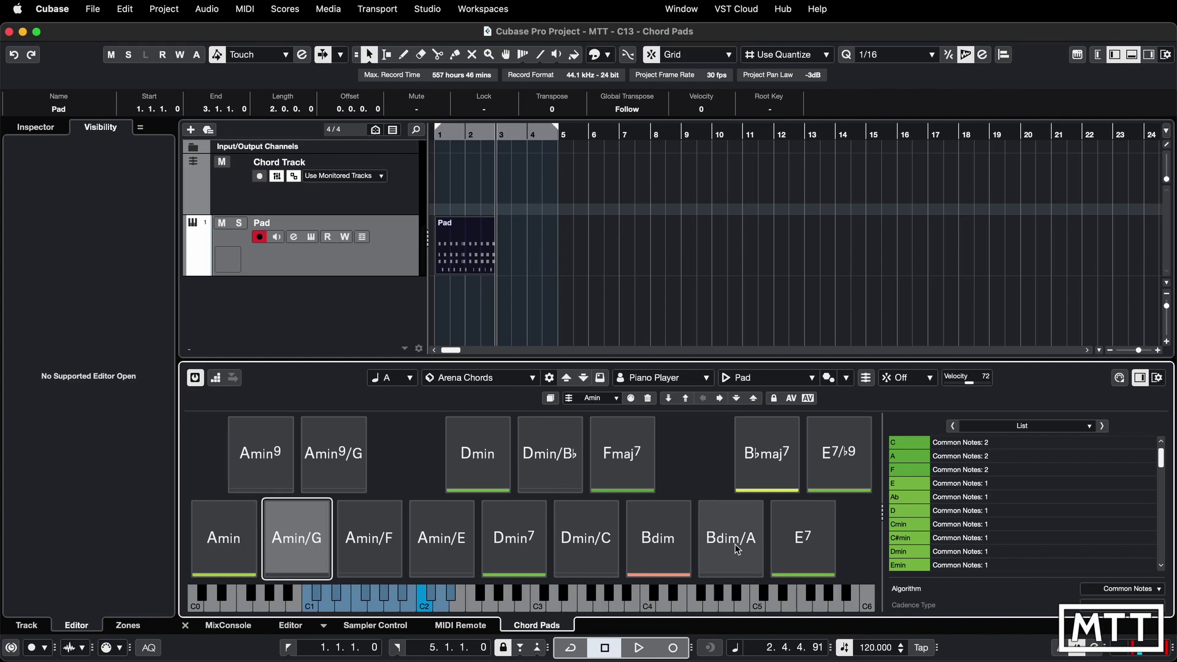
Browse the factory pattern presets and the MIDI loops available as player patterns.
click(829, 378)
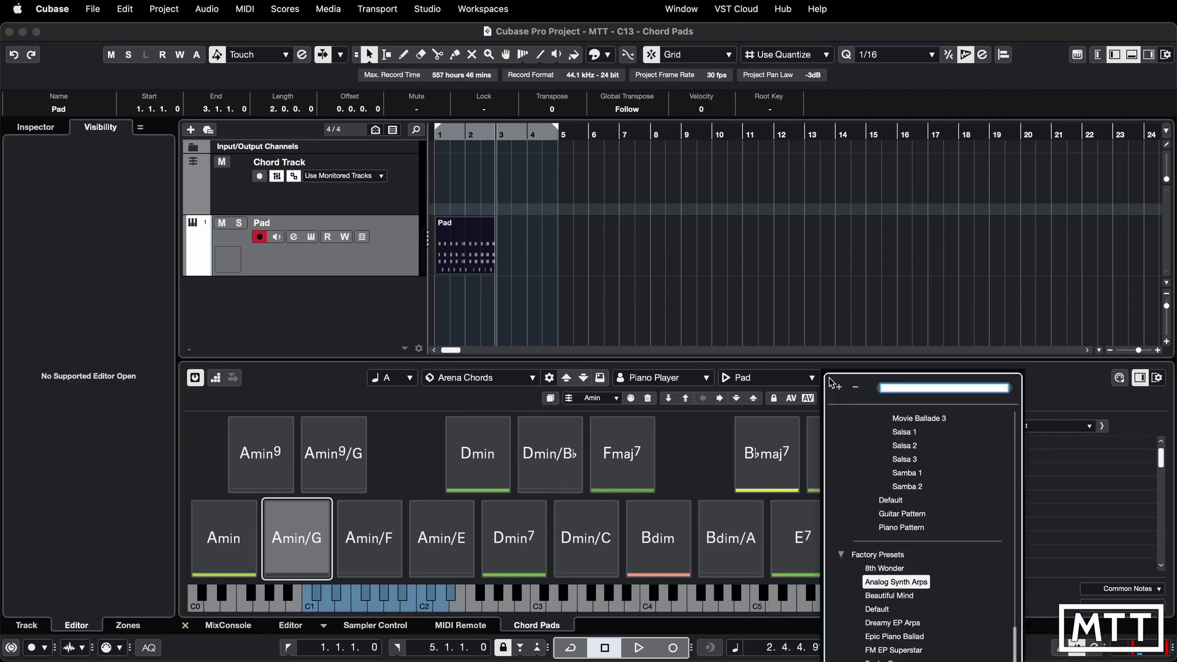
scroll(910, 607, down, 4)
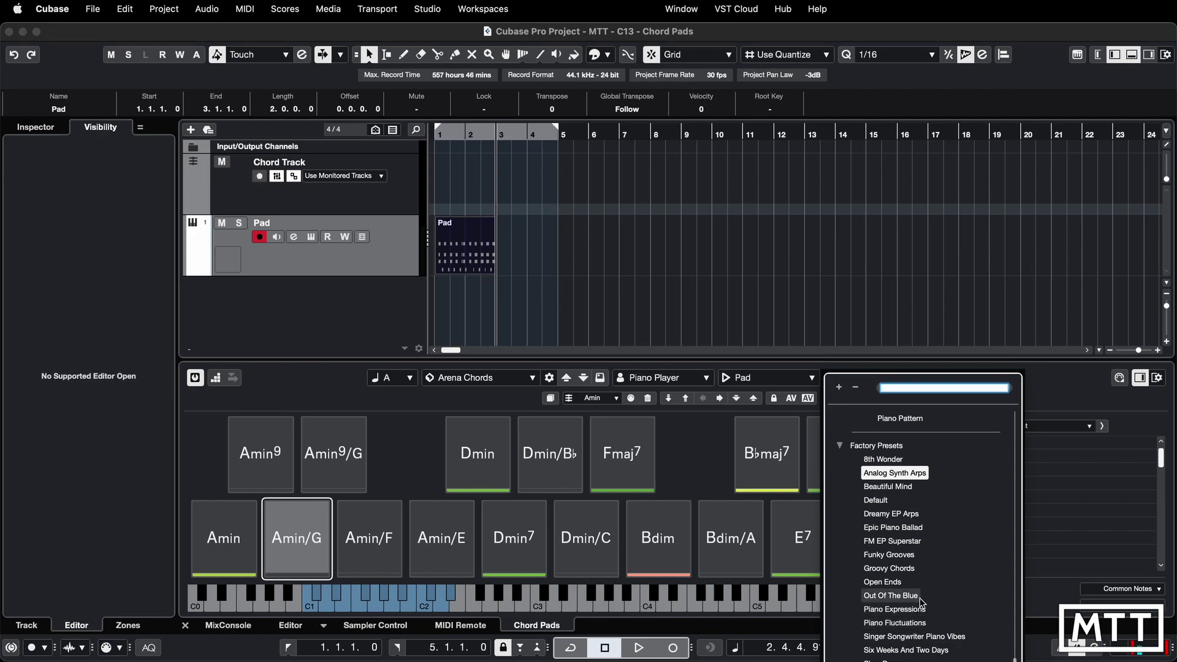
click(875, 346)
click(848, 381)
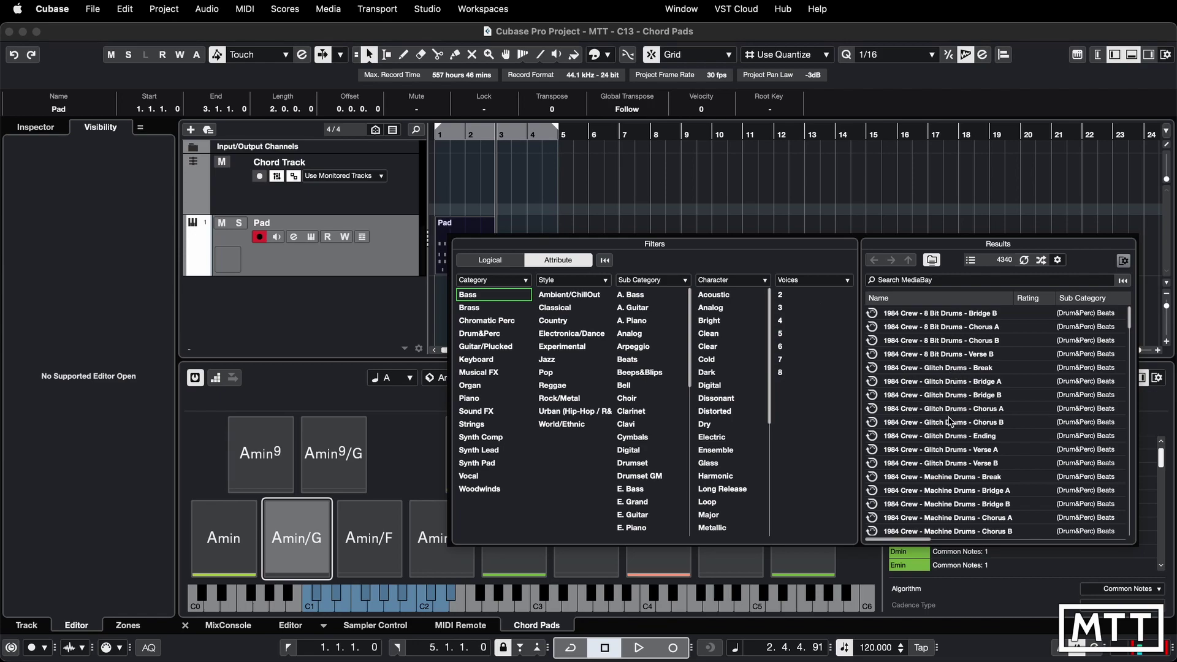
scroll(952, 414, down, 15)
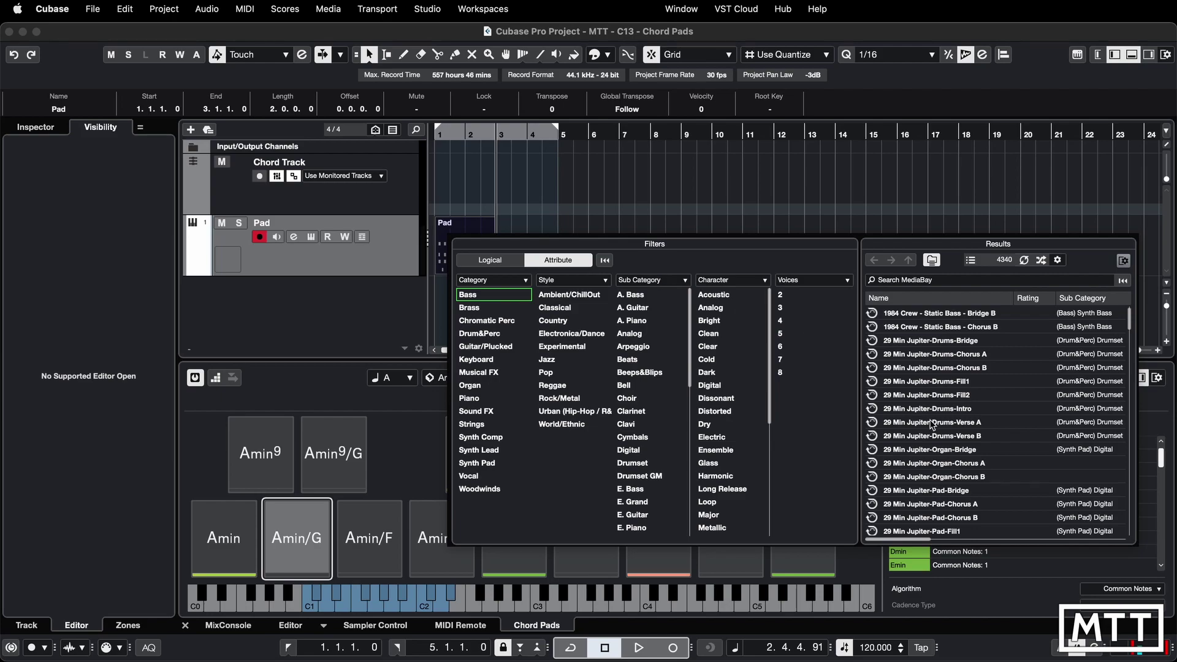
scroll(931, 423, down, 4)
scroll(931, 423, down, 20)
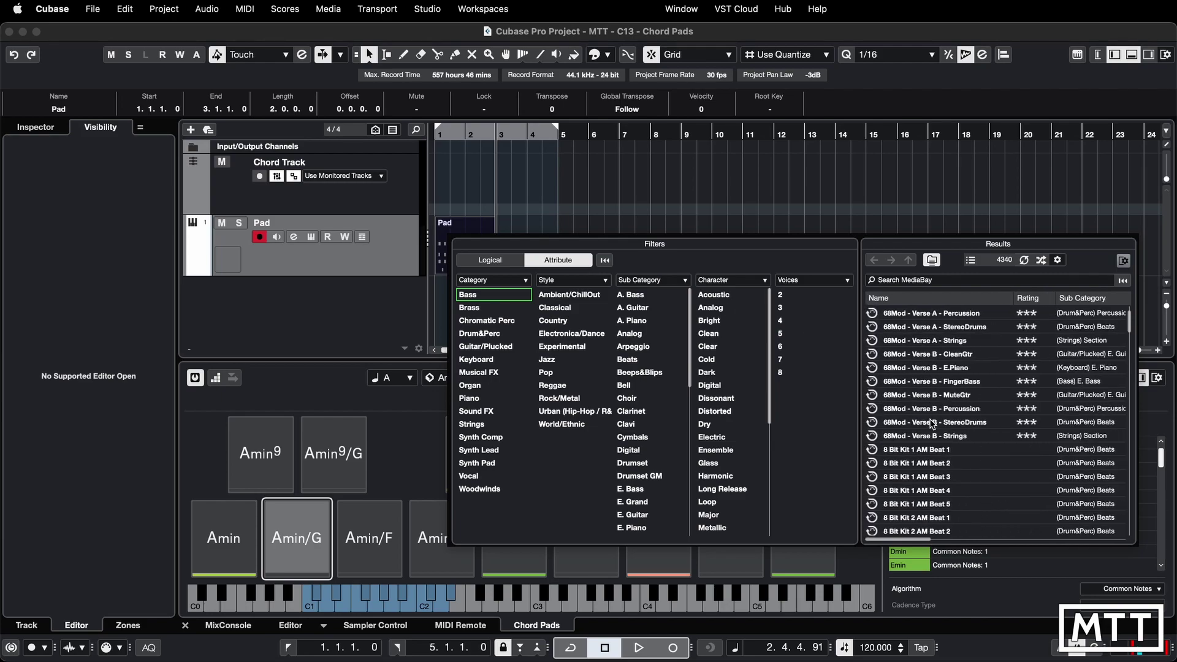
scroll(931, 423, up, 5)
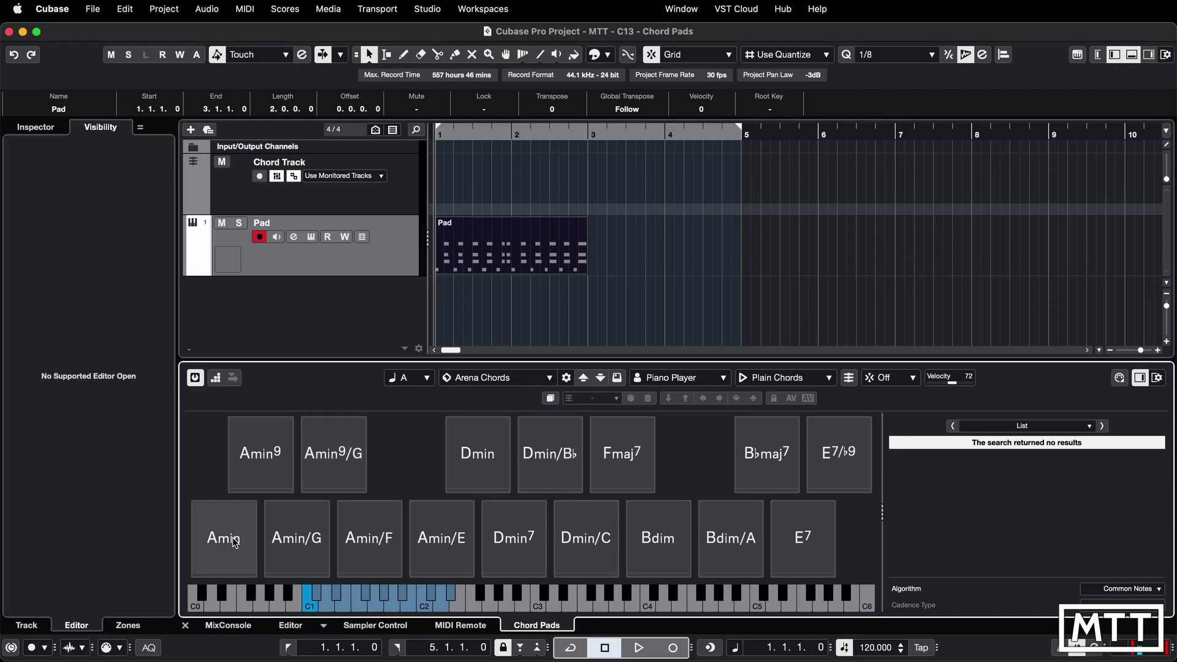
Place the Amin pad's chord at bar 1 of the Chord Track and undo the placement.
drag(235, 543, 438, 201)
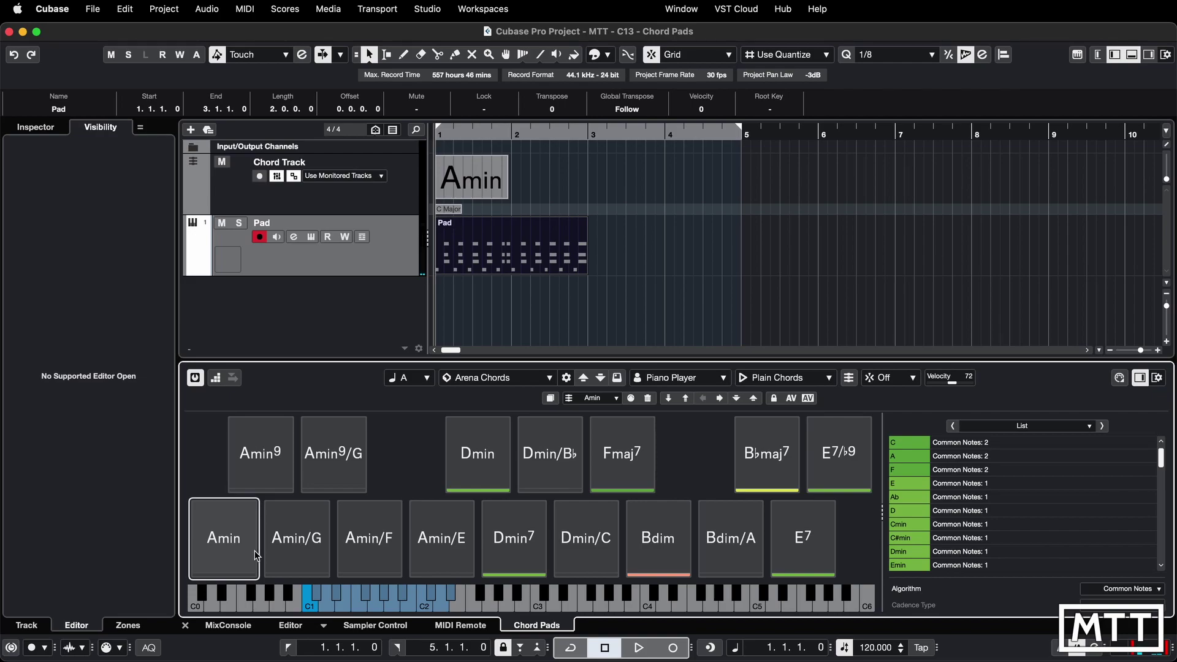
key(super+z)
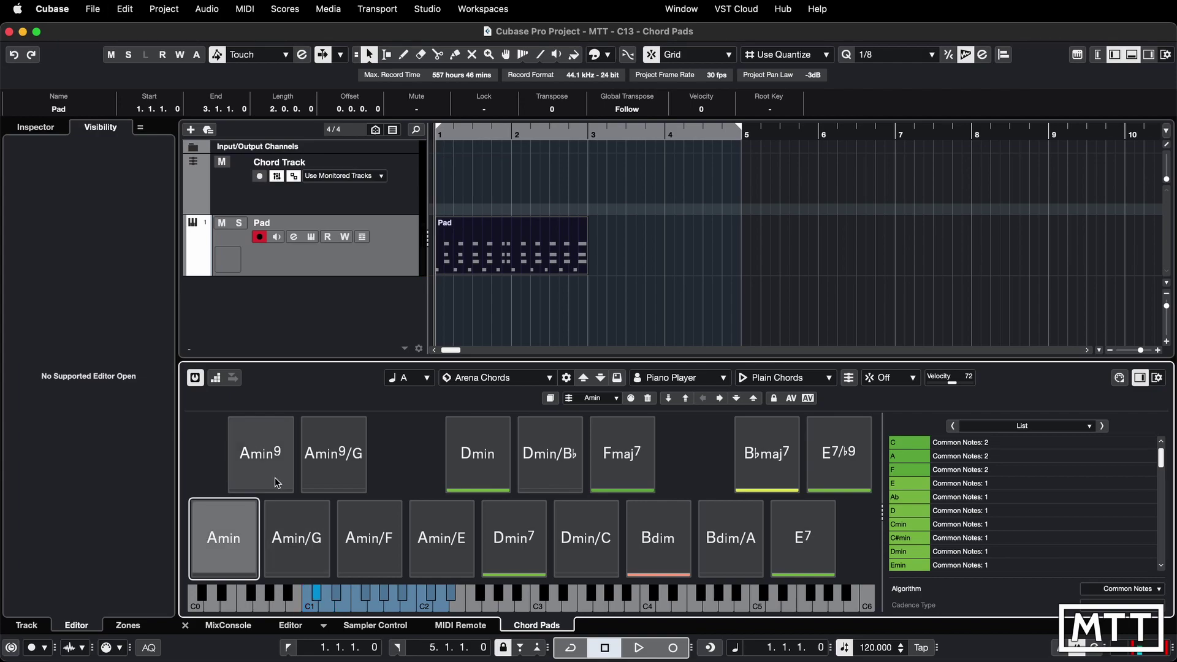
Step-input the Amin, Amin/G, Amin/F and Amin/E pads onto the Chord Track in bars 1 to 4, then end step input.
click(215, 378)
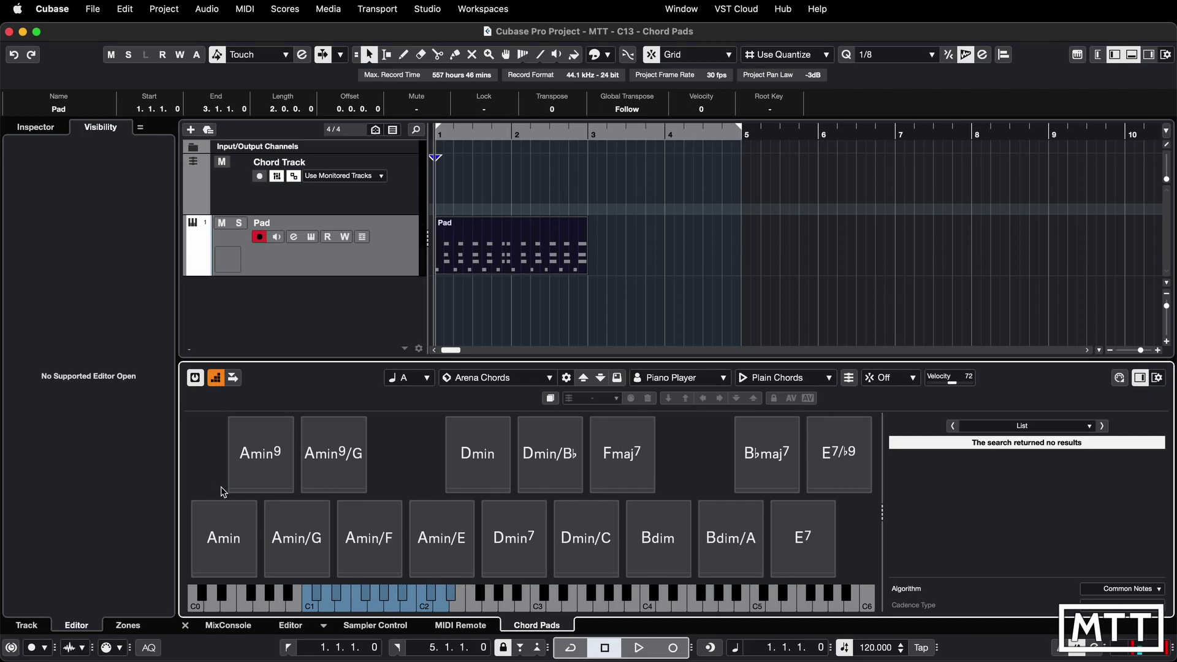
click(226, 536)
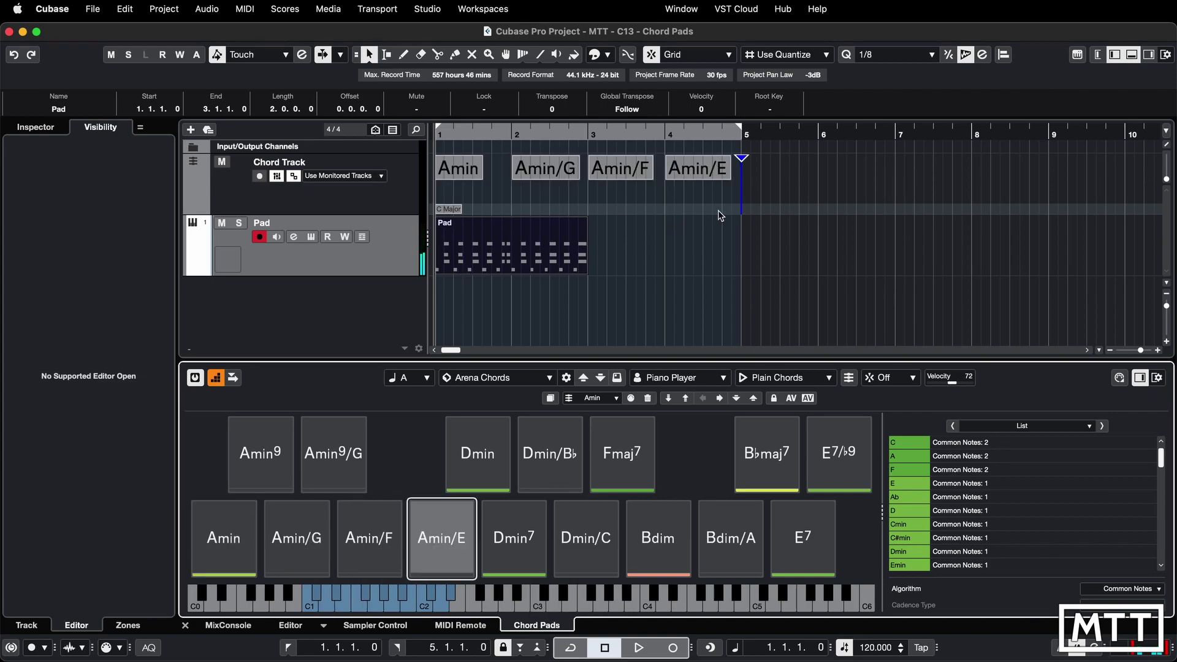
click(215, 378)
click(637, 199)
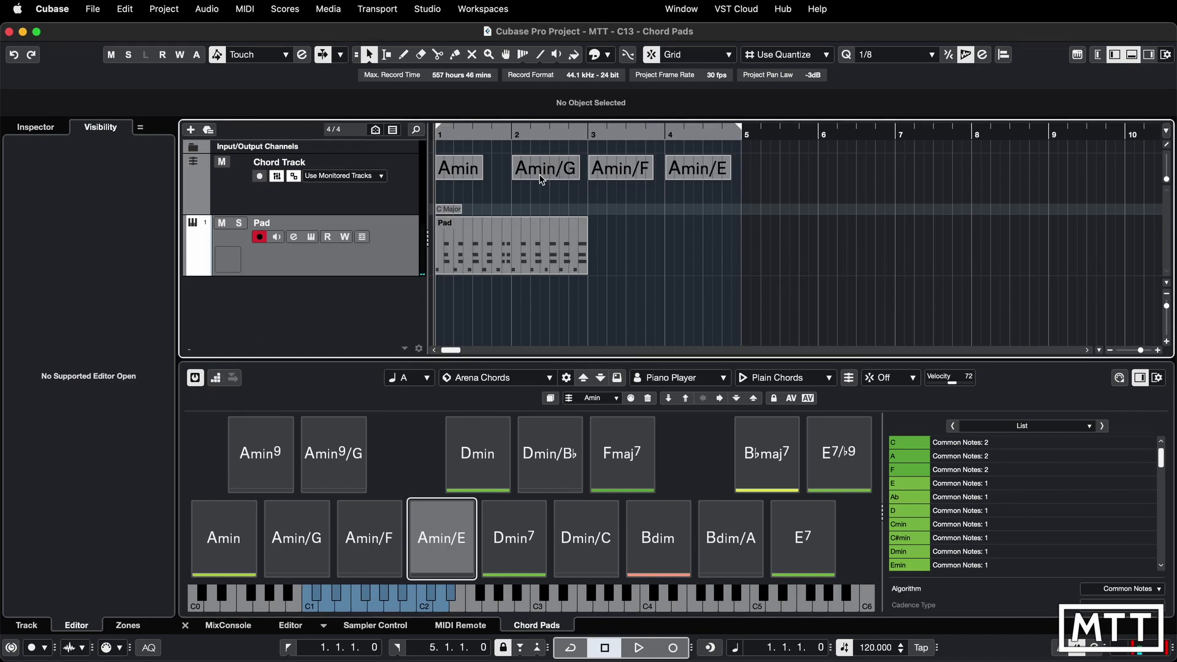
Tighten the chord progression by moving Amin/G into bar 1, Amin/F to 2.1.1 and Amin/E to 2.2.3.
drag(550, 169, 494, 212)
drag(613, 169, 539, 169)
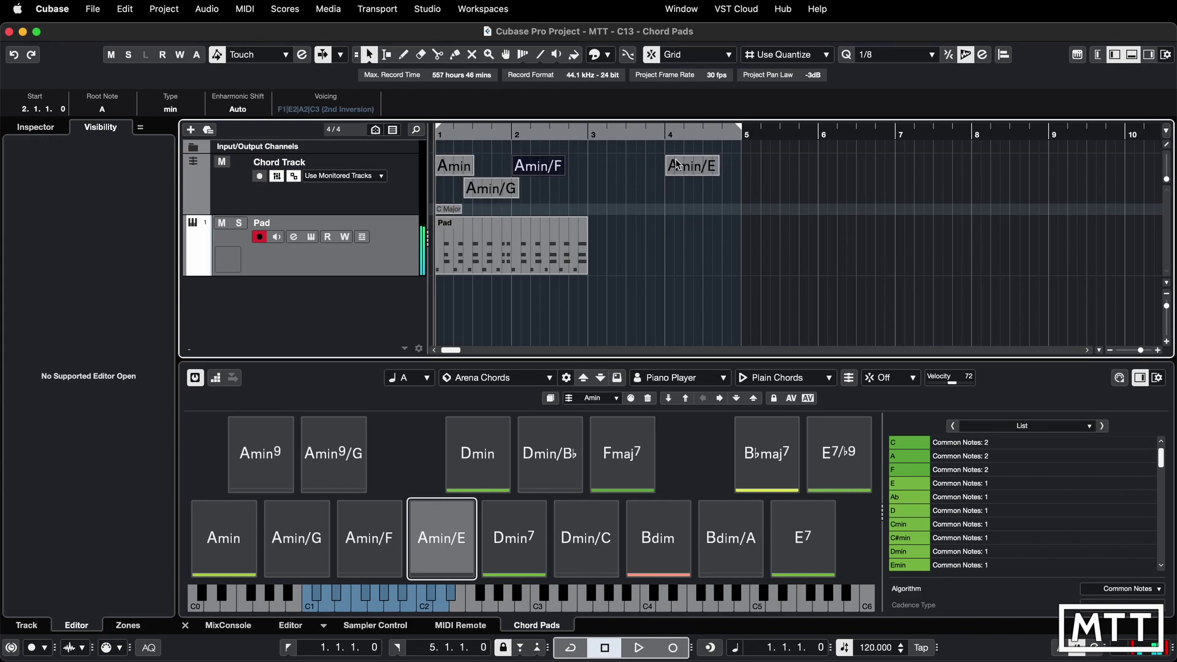
drag(678, 165, 559, 164)
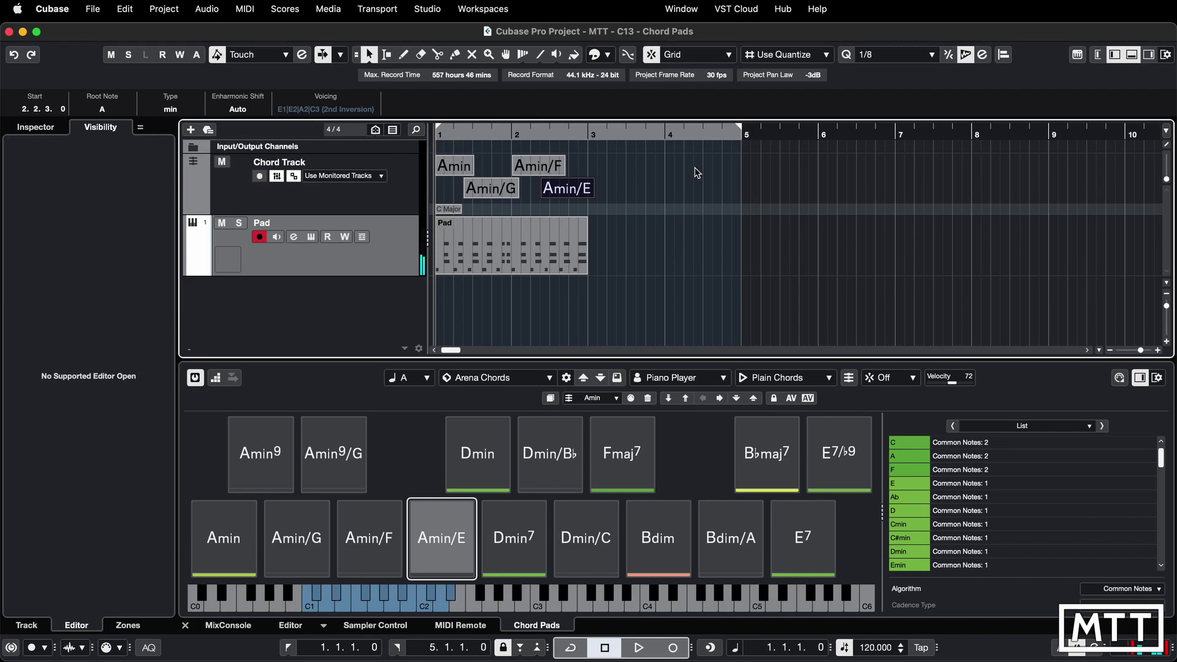
Play back the start of the rearranged chord progression together with the Pad part.
key(alt+space)
key(space)
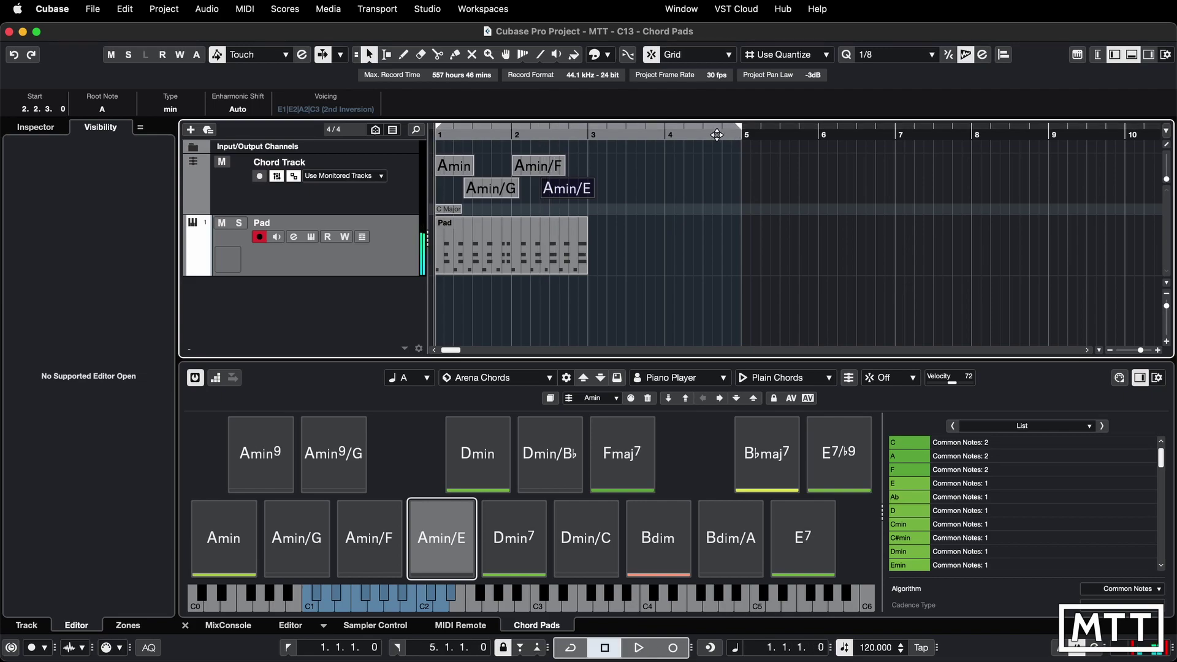
click(678, 148)
key(space)
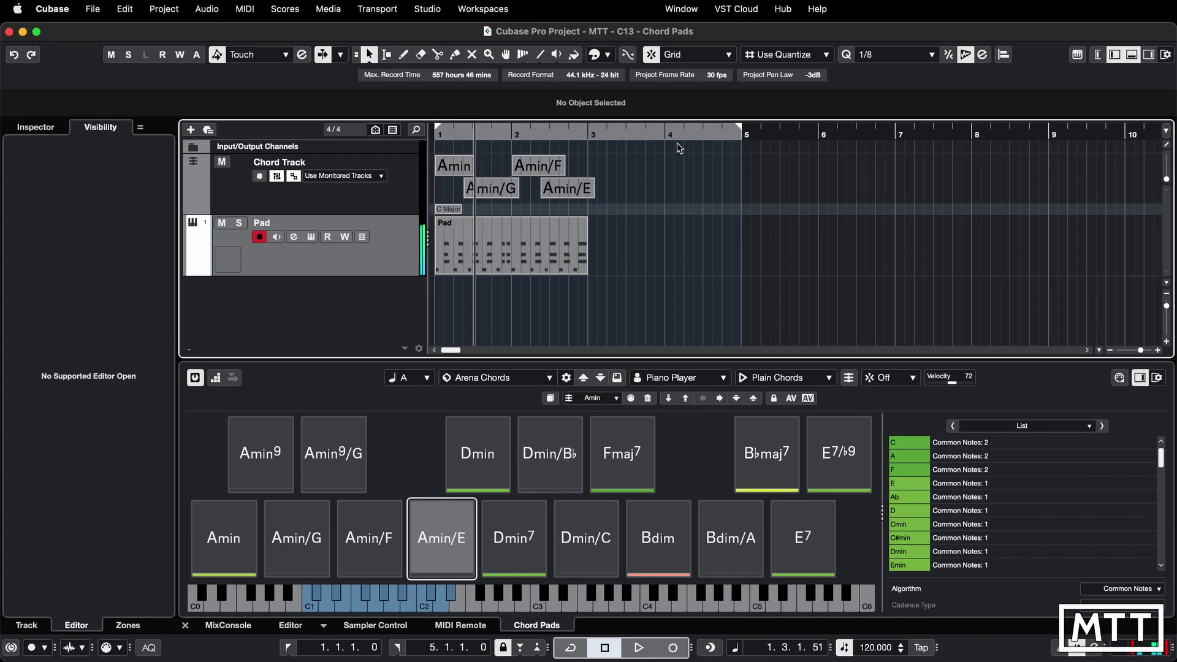
Mute the Pad MIDI part and play the Chord Track progression from the project start.
key(7)
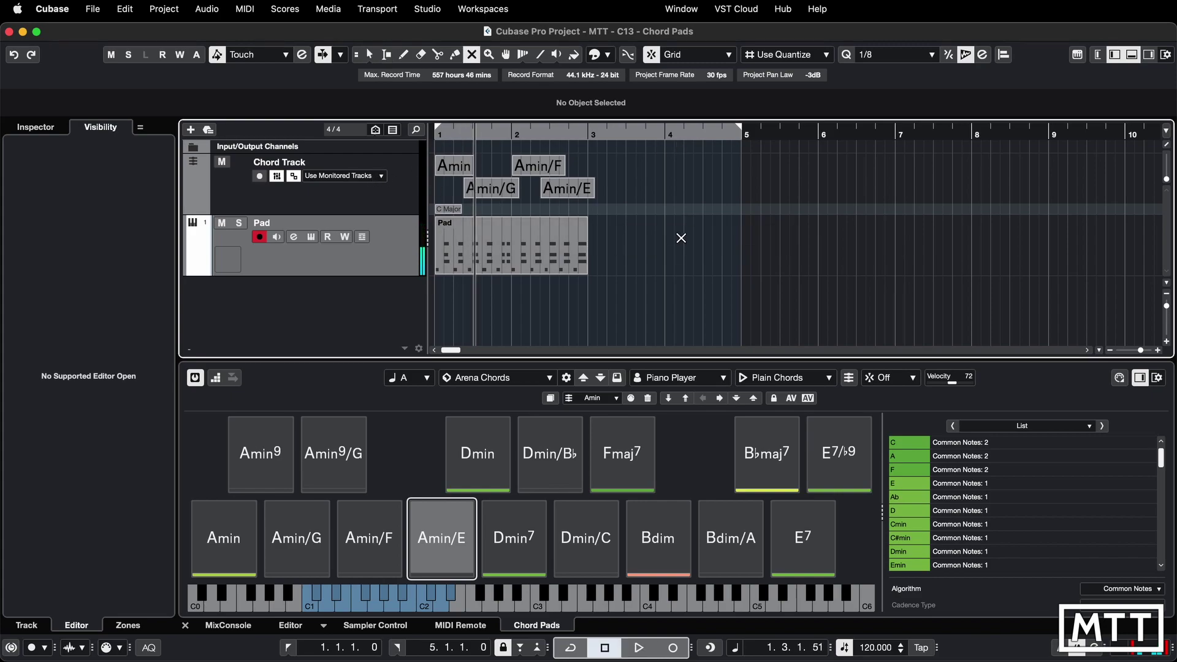
click(553, 247)
key(1)
click(668, 193)
key(KP_Decimal)
key(space)
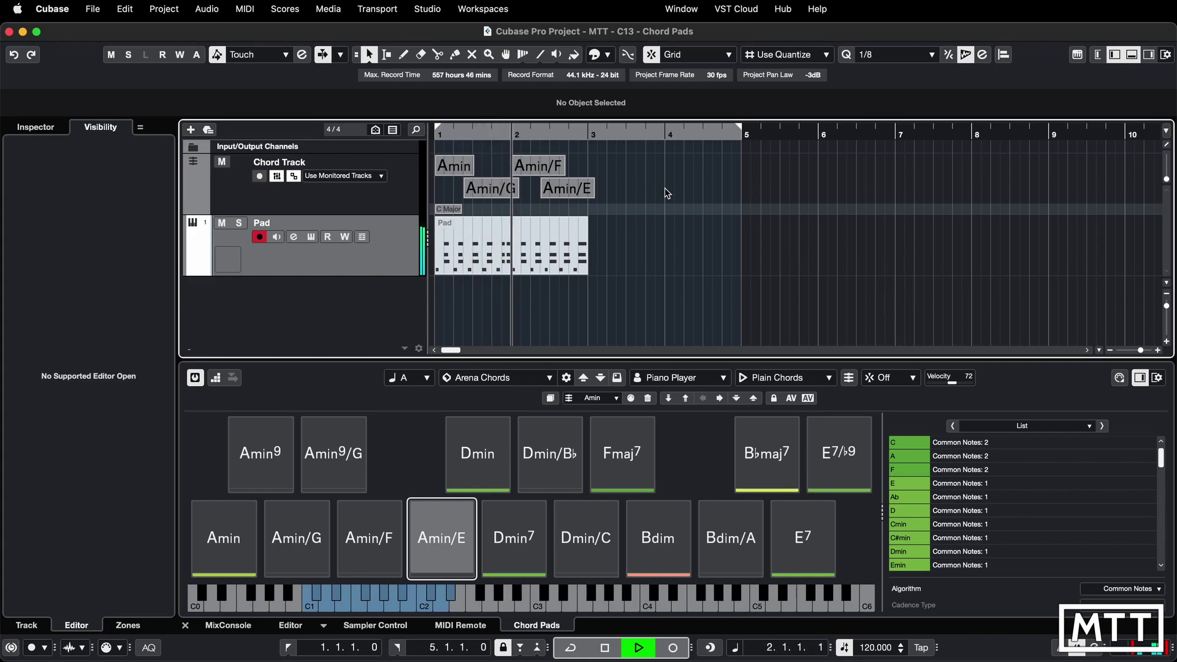
key(space)
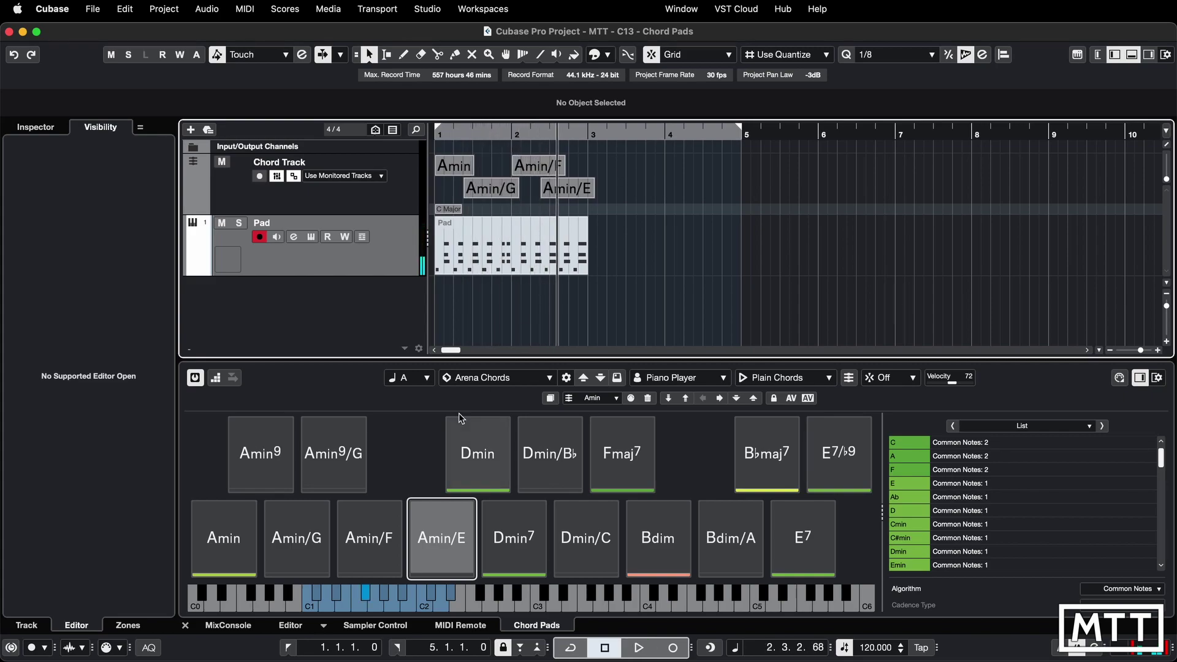
Duplicate the four-chord progression on the Chord Track so that it repeats from bars 3 and 5.
click(415, 450)
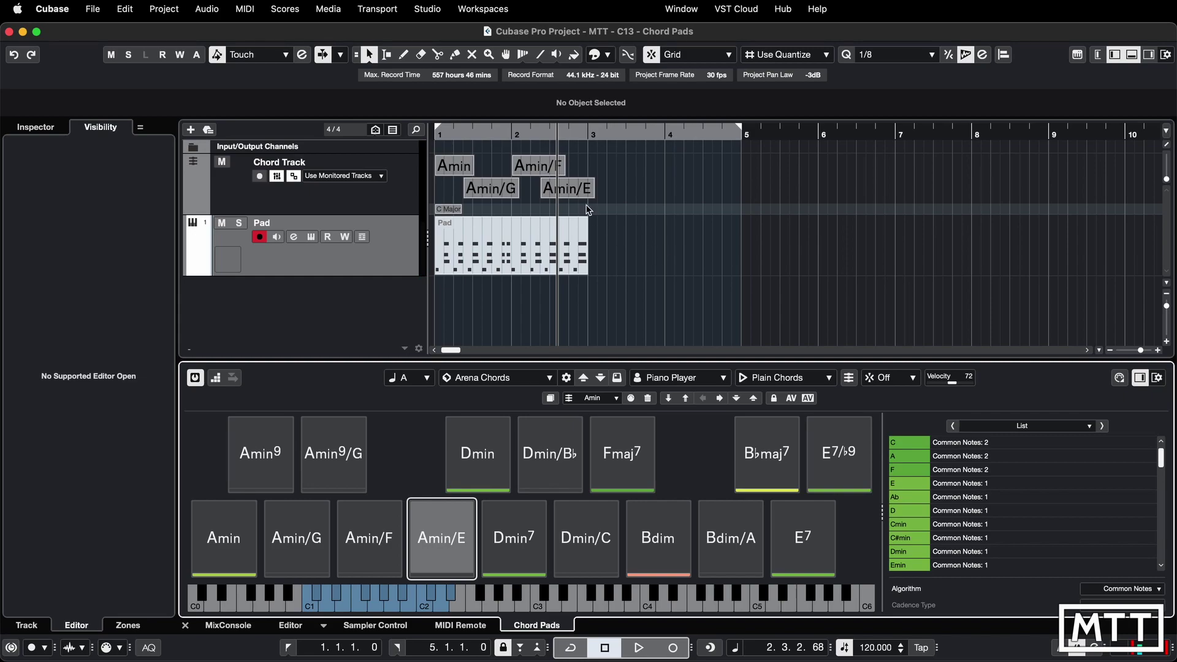
drag(615, 163, 773, 167)
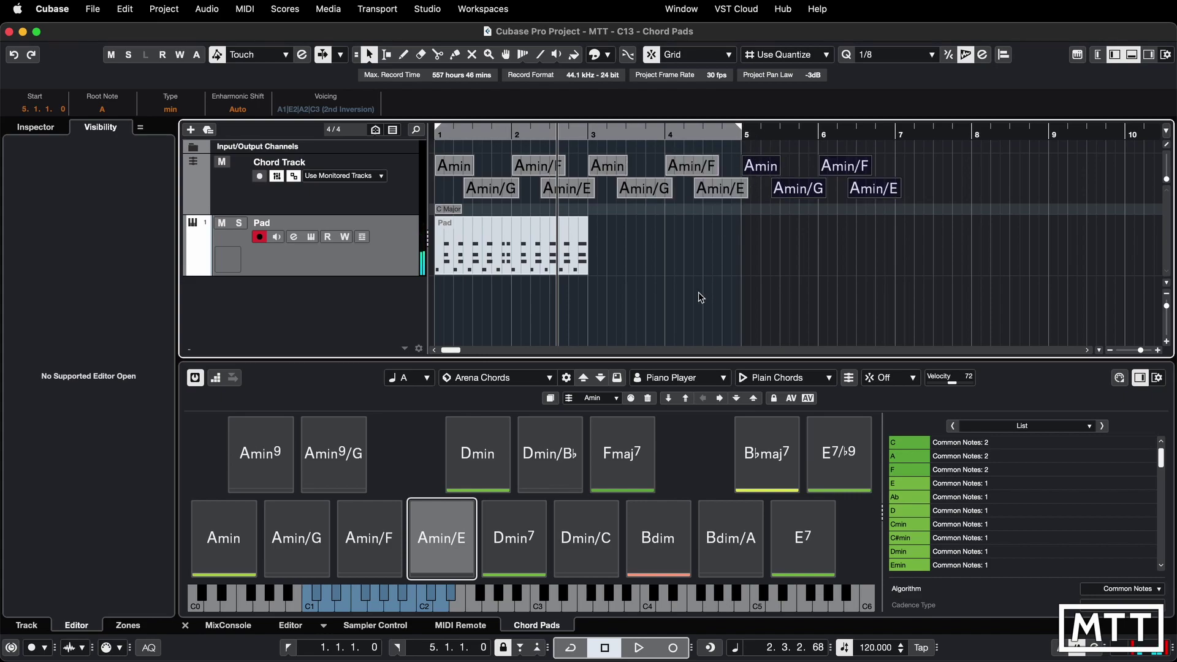
Step-input Bdim at bar 5 and Bdim/A at bar 6 with Move Insert Mode, then end step input.
click(215, 378)
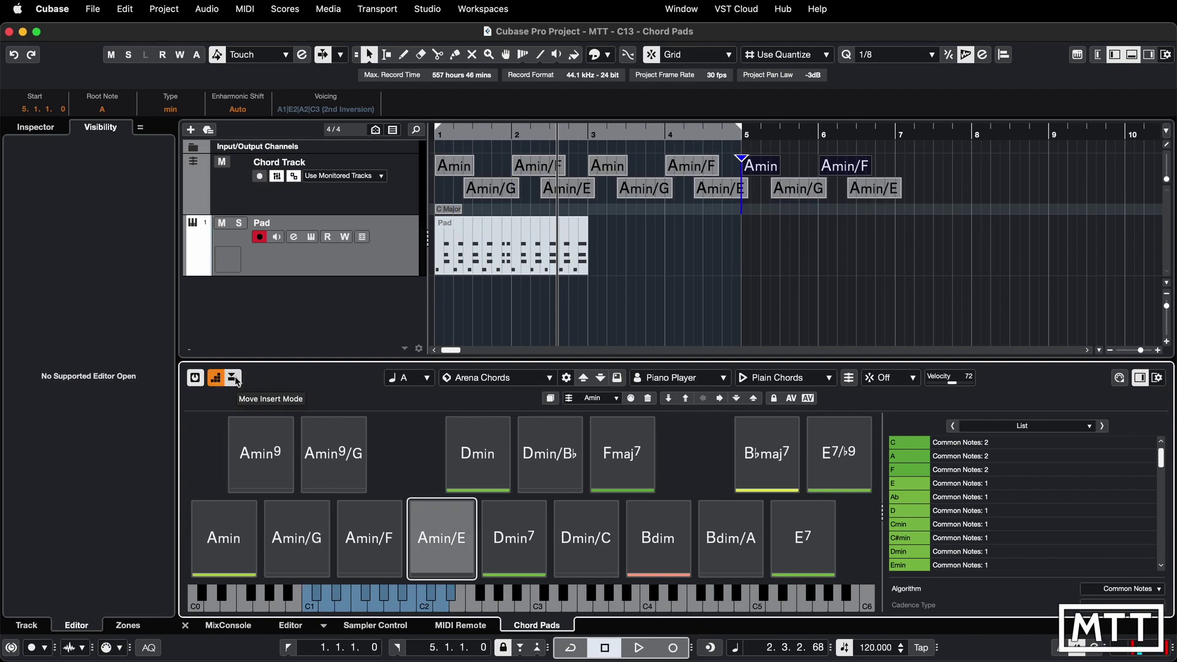
click(233, 377)
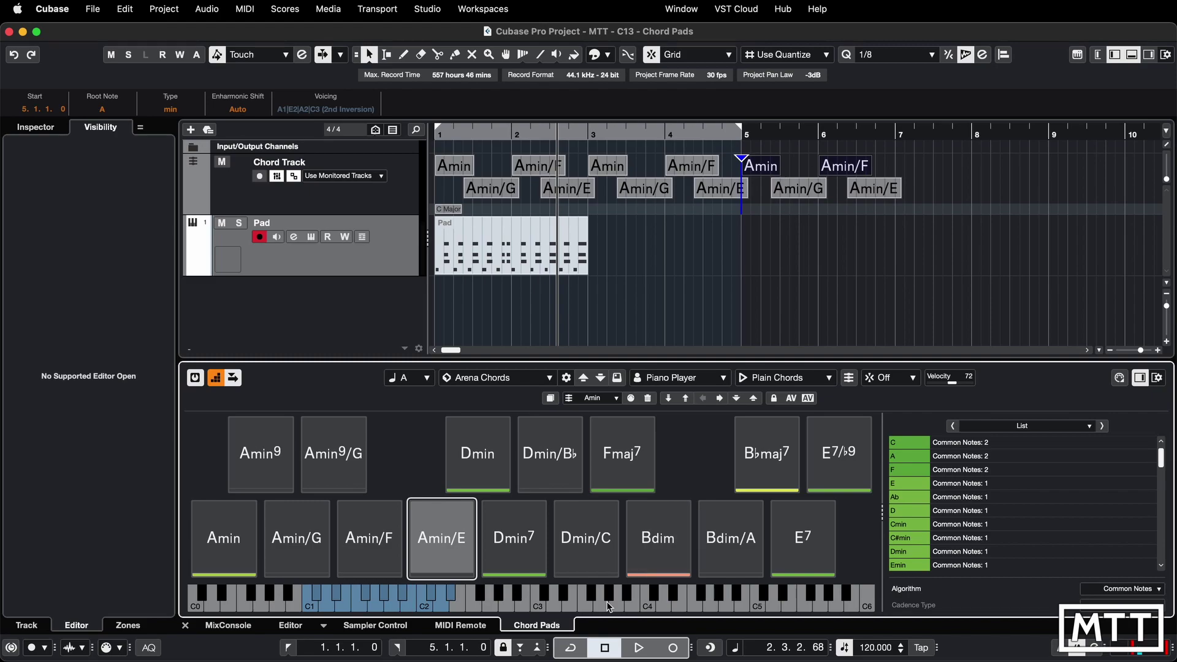
click(657, 552)
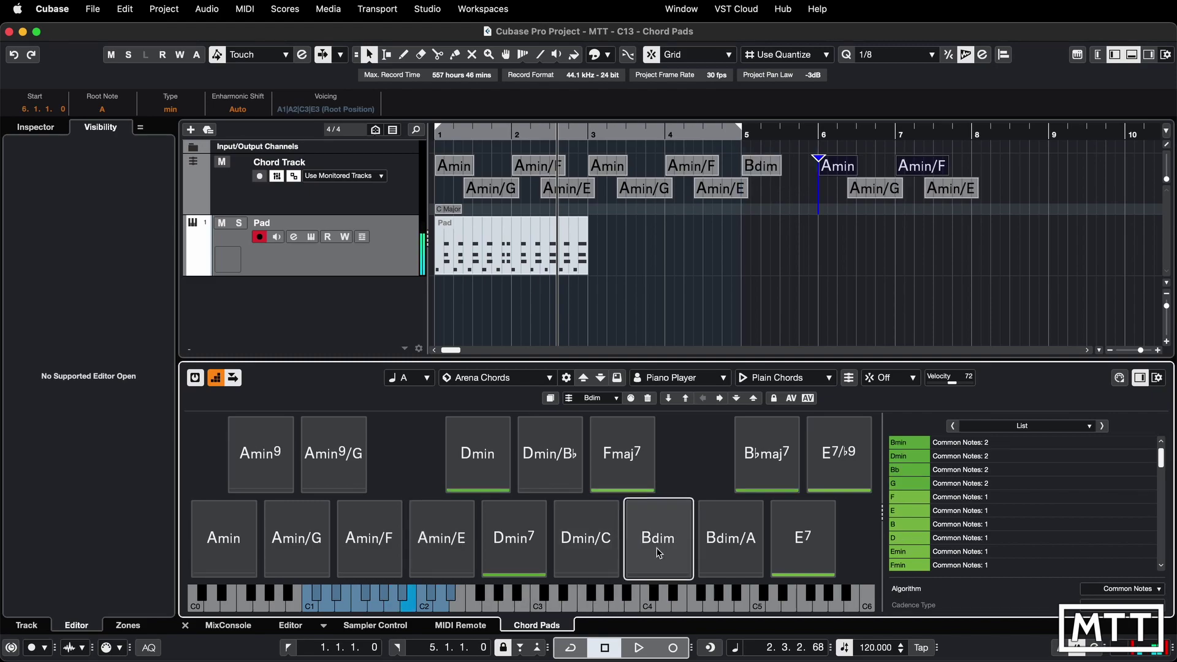
click(739, 539)
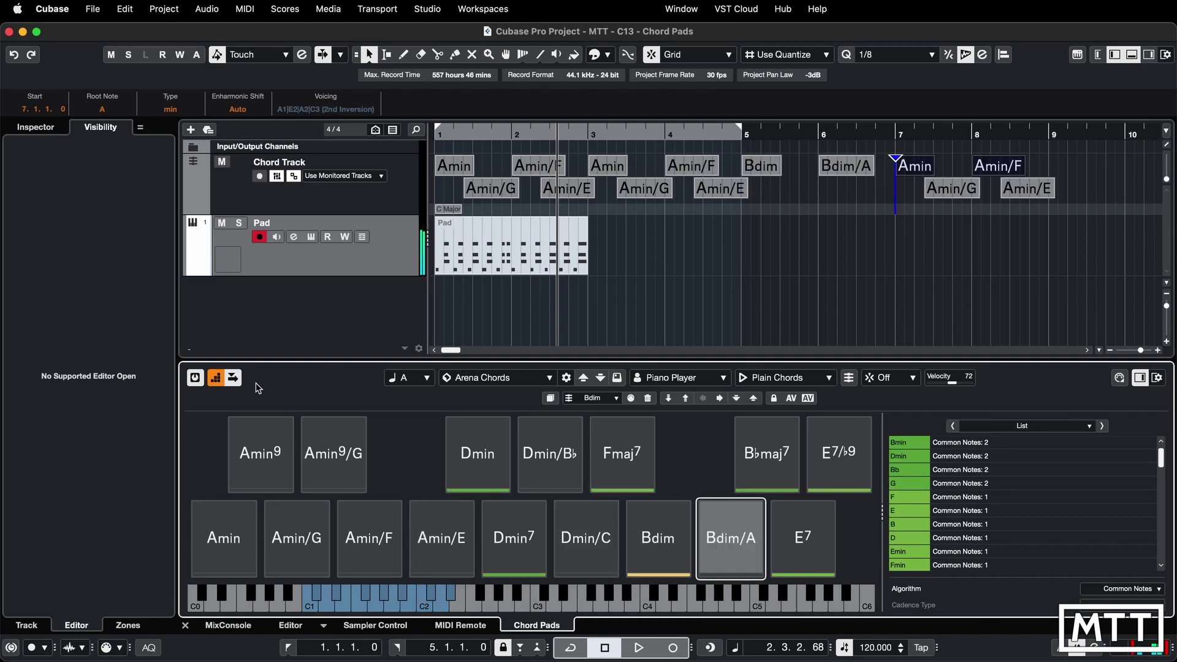
click(215, 378)
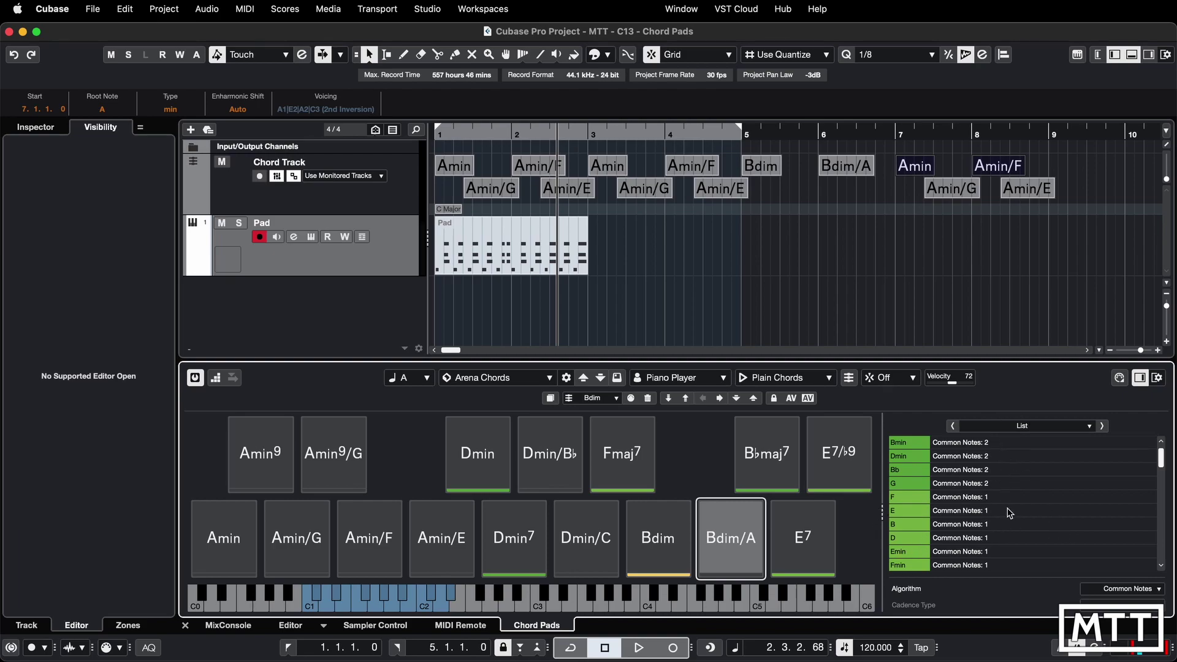
Switch the Chord Assistant to the Circle of Fifths and transpose the pads to root key F and then C.
click(1076, 432)
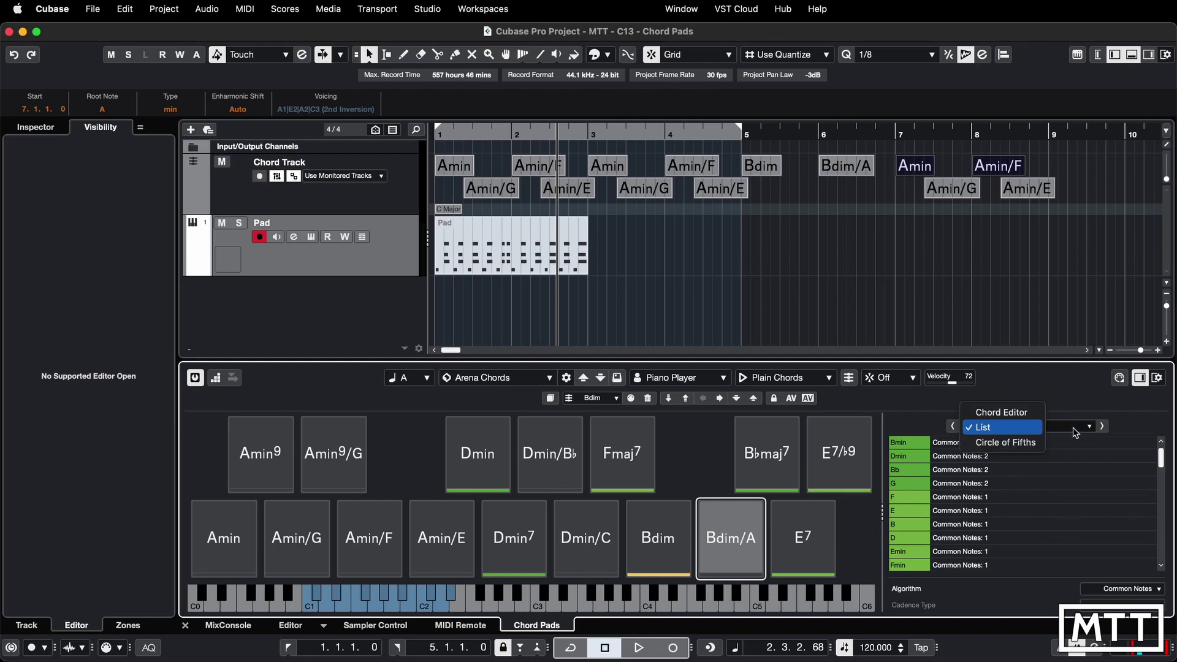
click(1017, 443)
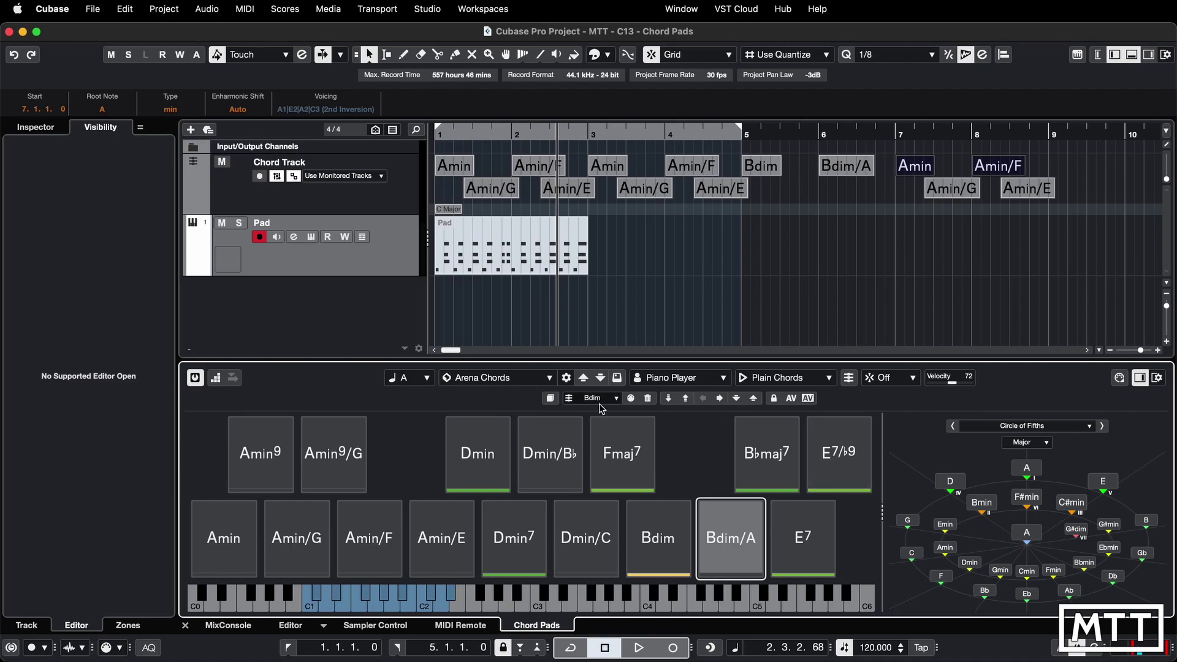
click(427, 378)
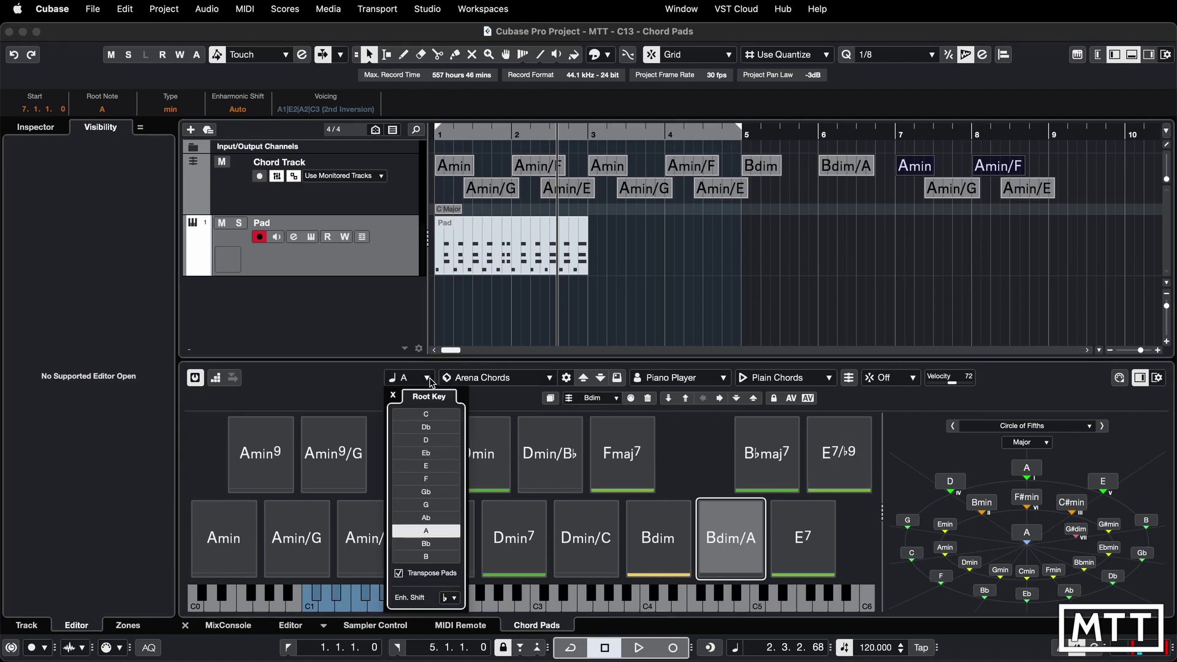
click(427, 478)
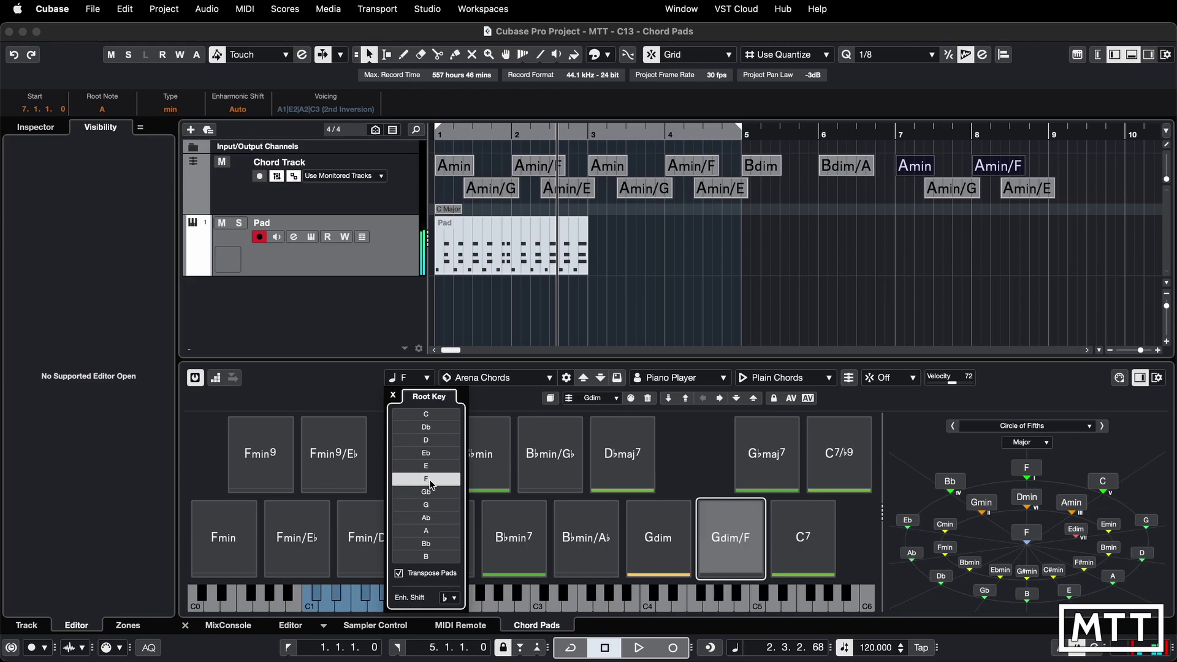
click(416, 415)
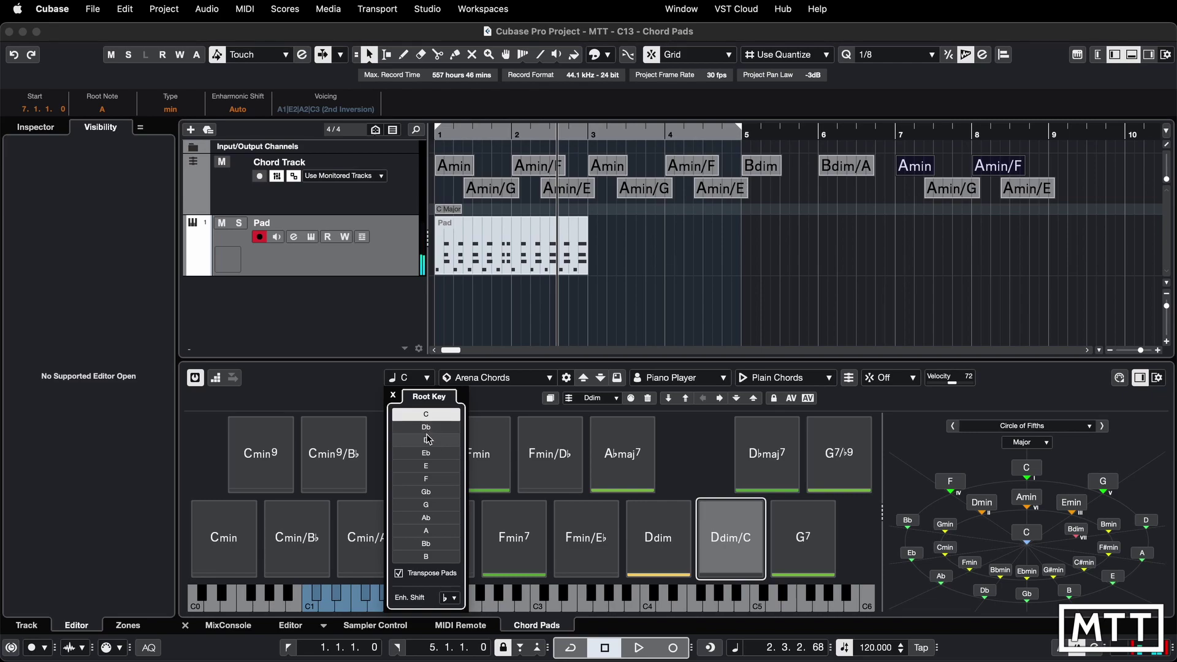
Set the Circle of Fifths to Minor and transpose the chord pads to root key F.
click(1049, 446)
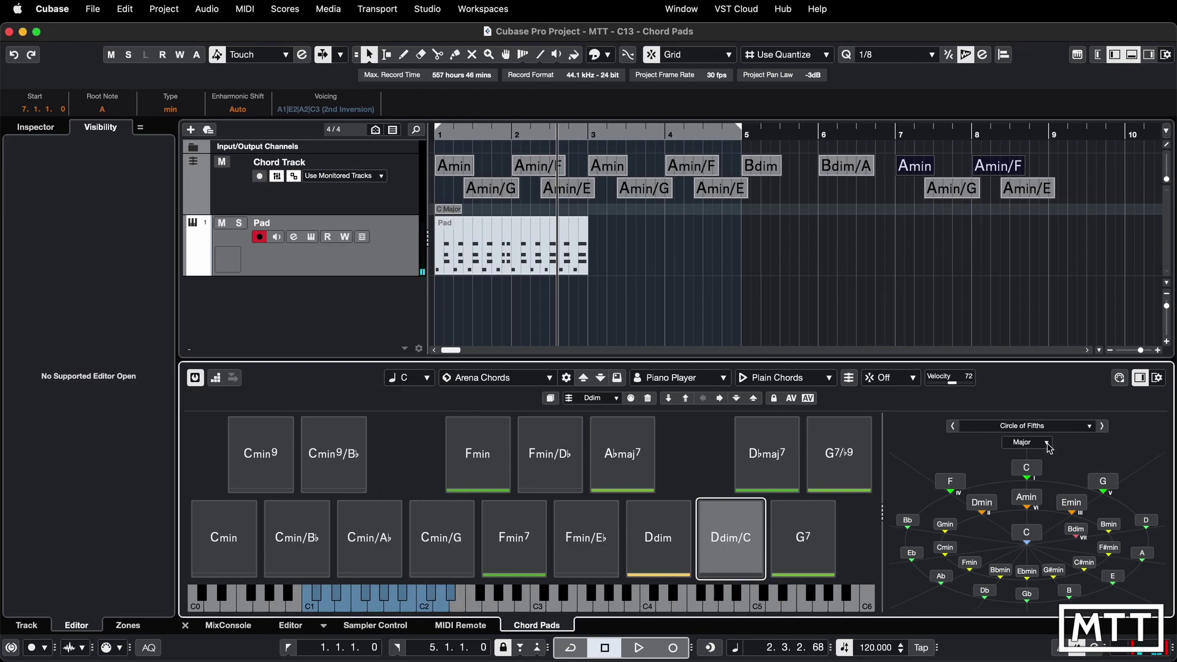
click(1049, 446)
click(1028, 464)
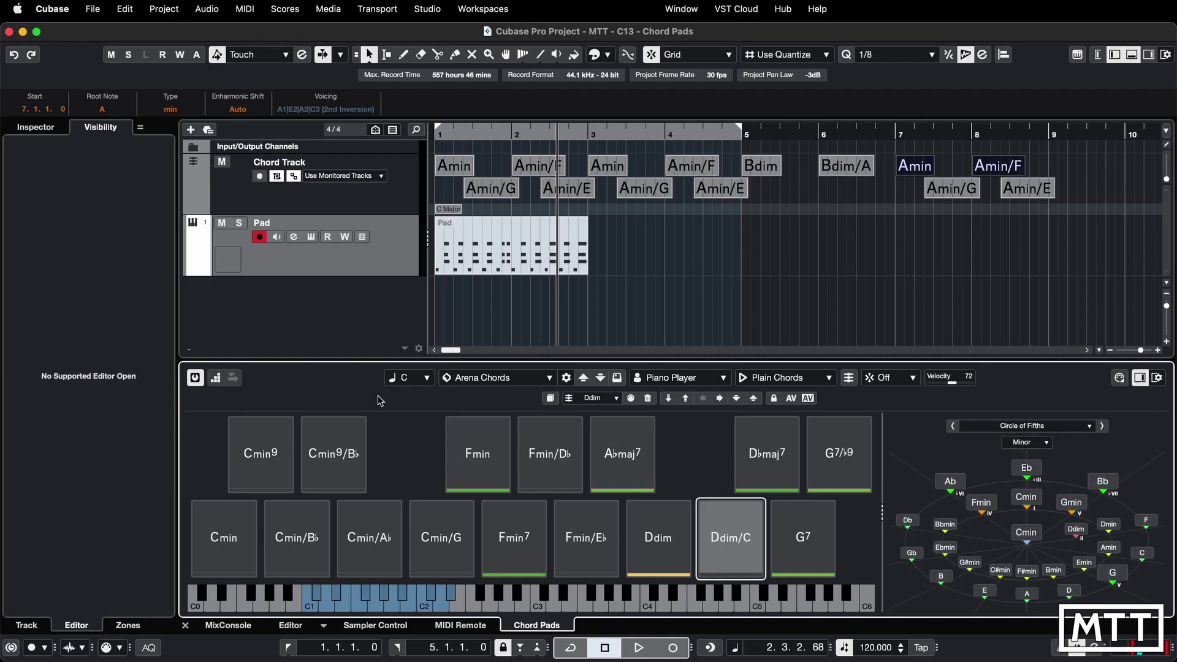
click(416, 380)
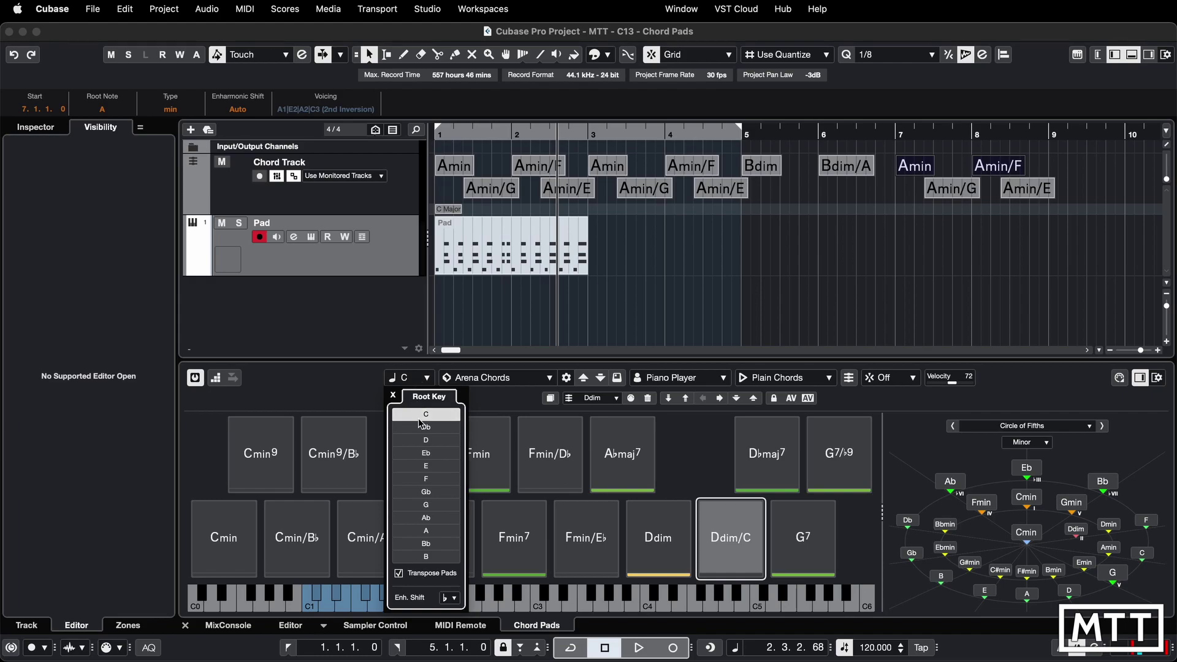
click(430, 479)
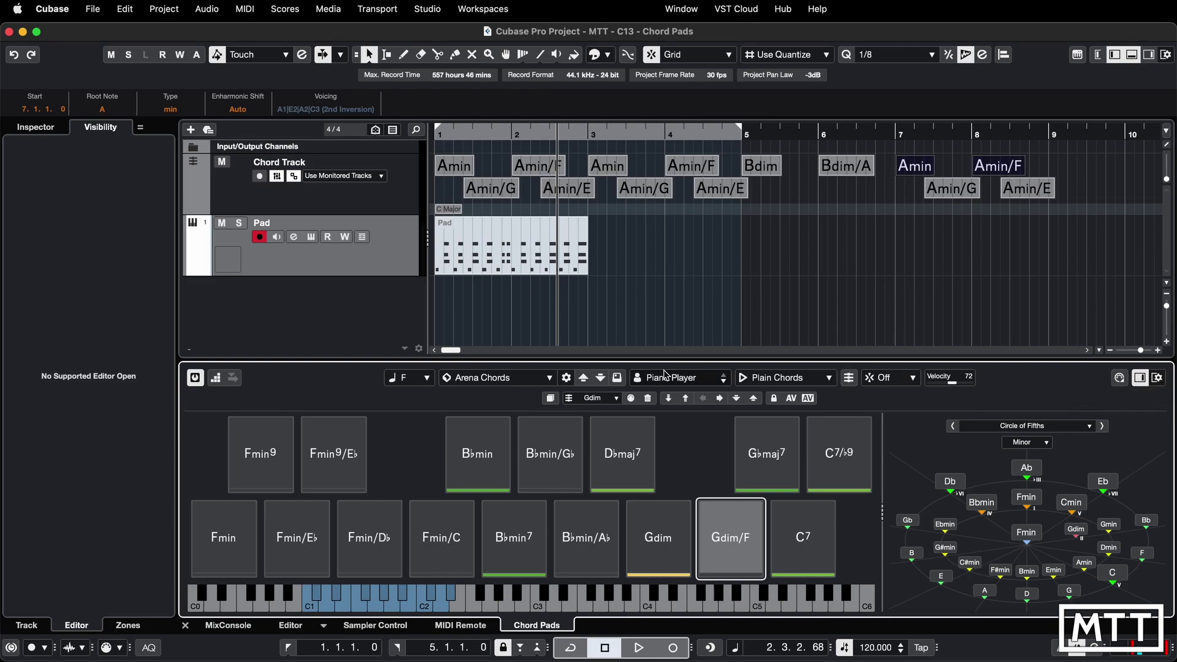
Open the Chord Pads display settings and set the primary chord symbol type to Roman Numerals.
click(1157, 378)
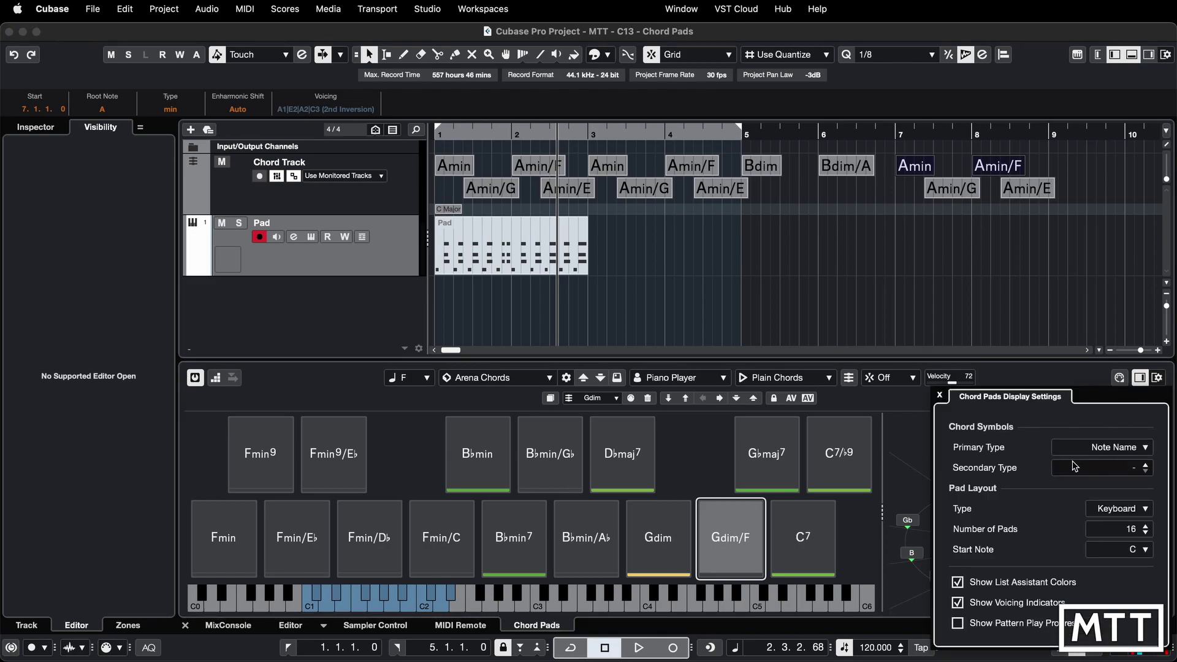
click(1115, 453)
click(1114, 461)
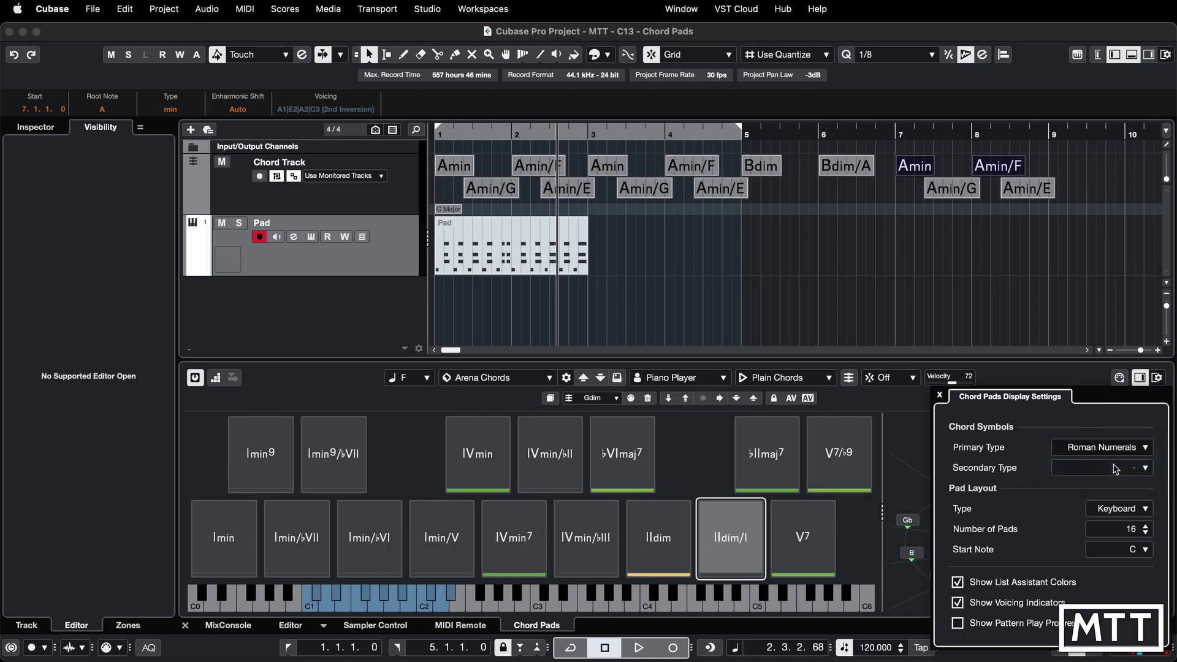
Try Note Name and then Nashville Number System as the primary chord symbol type.
click(1110, 449)
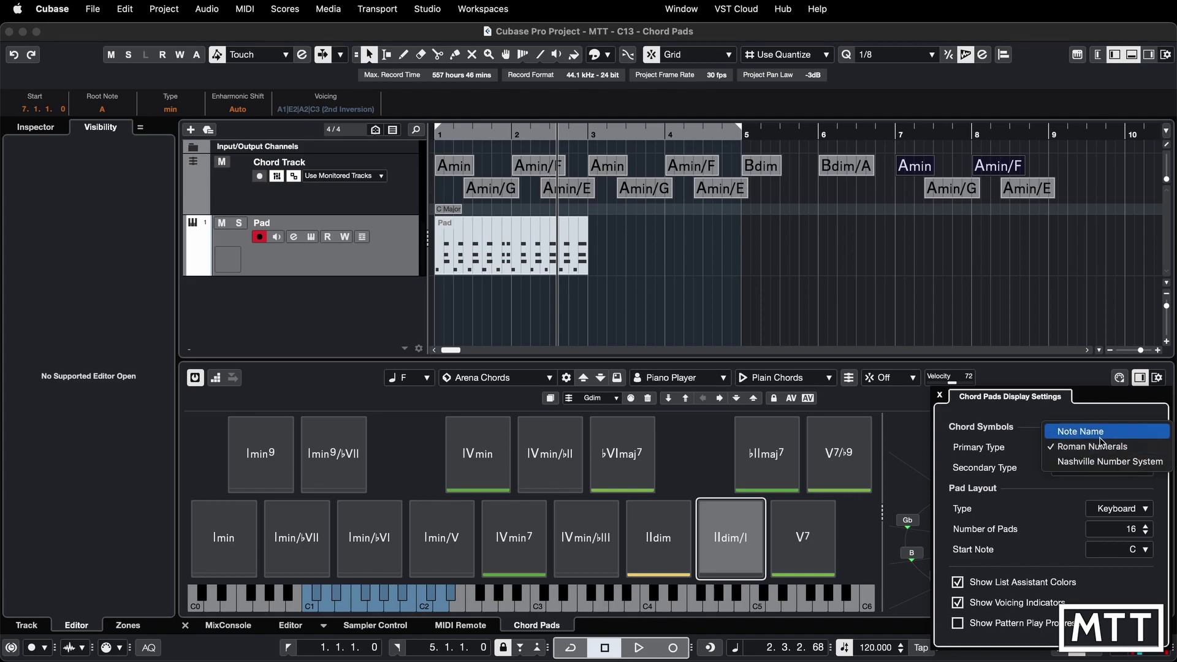
click(1100, 436)
click(1103, 447)
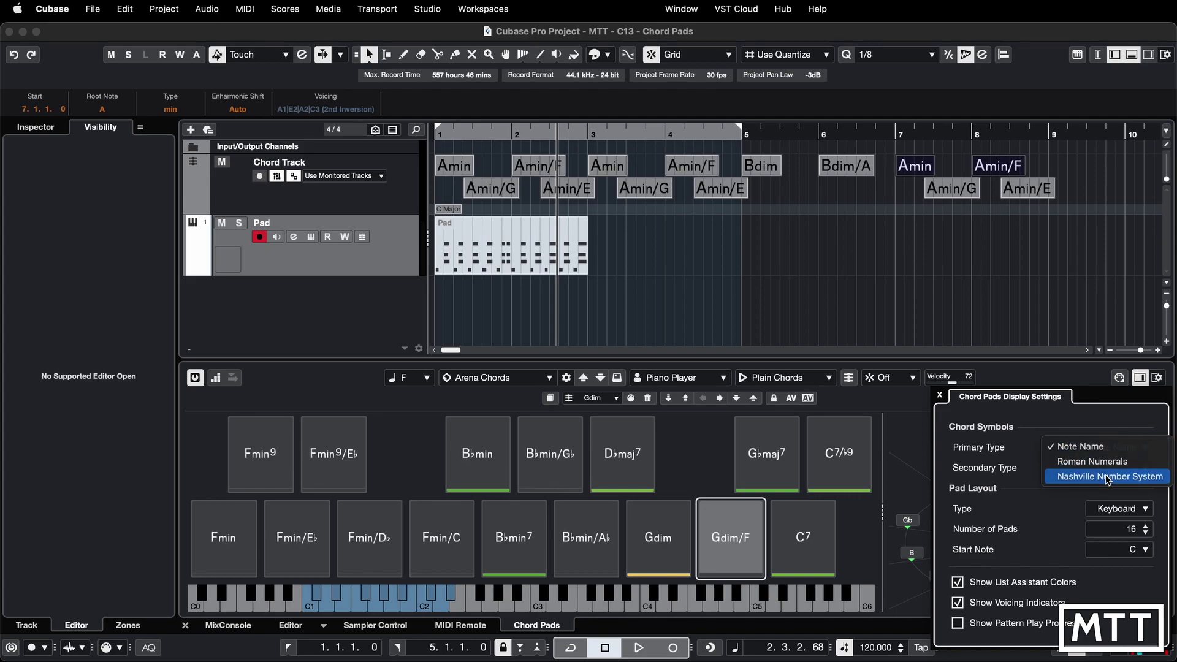
click(1108, 477)
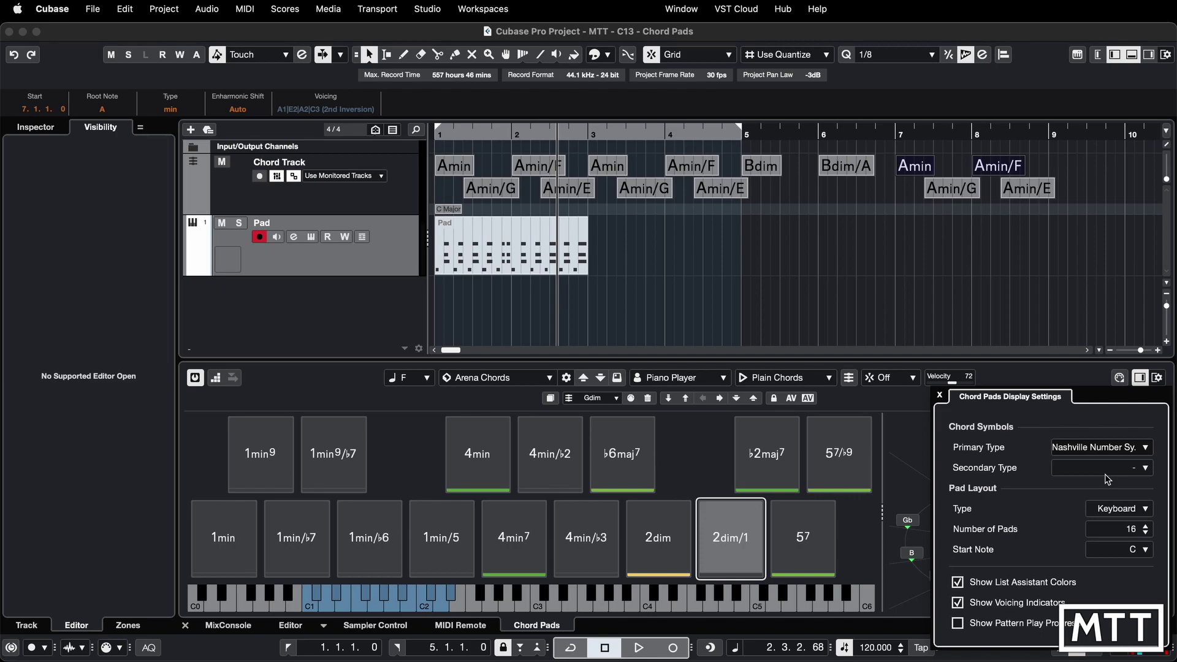
Set the primary chord symbol type to Note Name and the secondary type to Roman Numerals.
click(1104, 448)
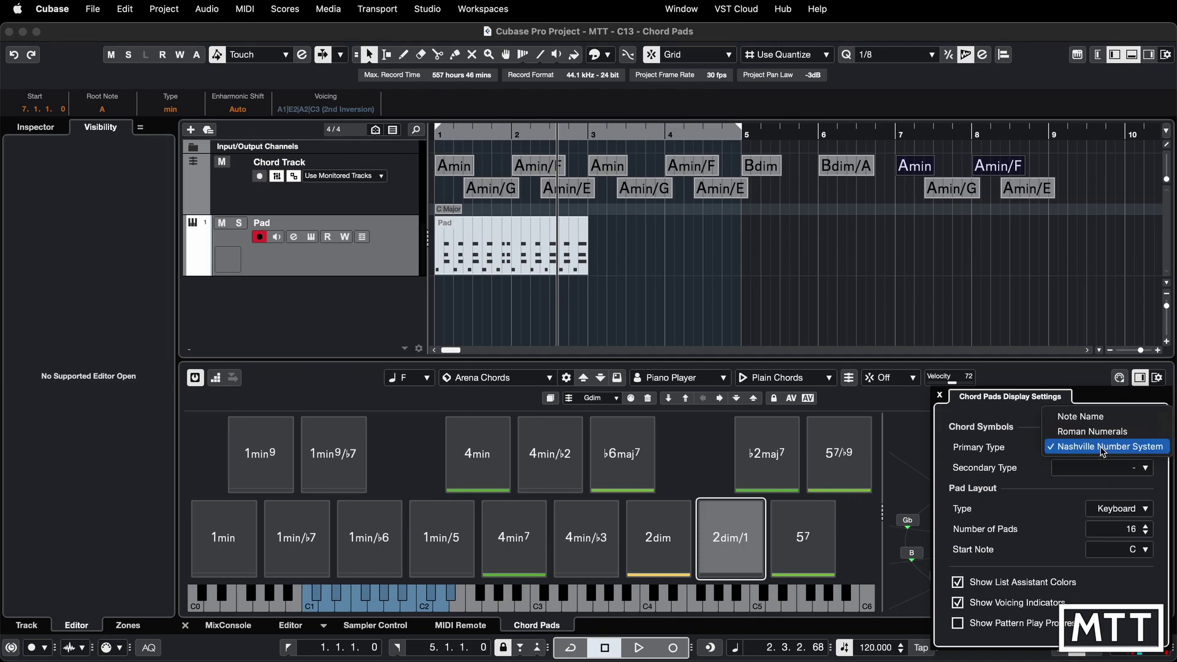
click(1096, 432)
click(1097, 448)
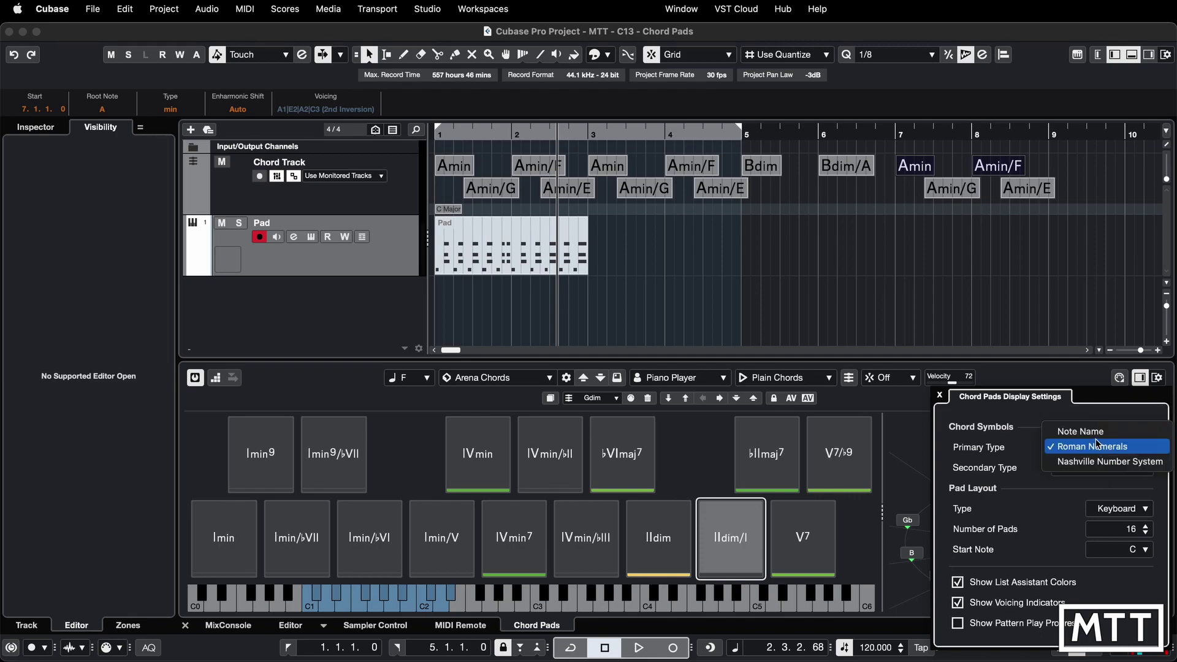
click(1094, 430)
click(1106, 470)
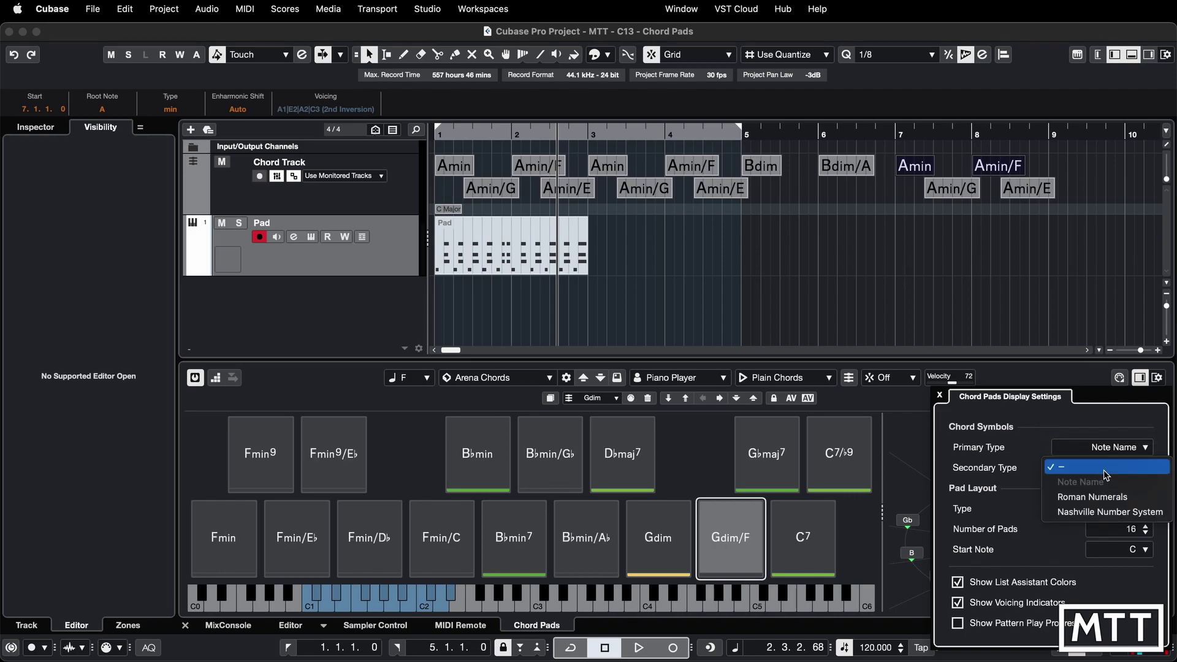
click(1110, 497)
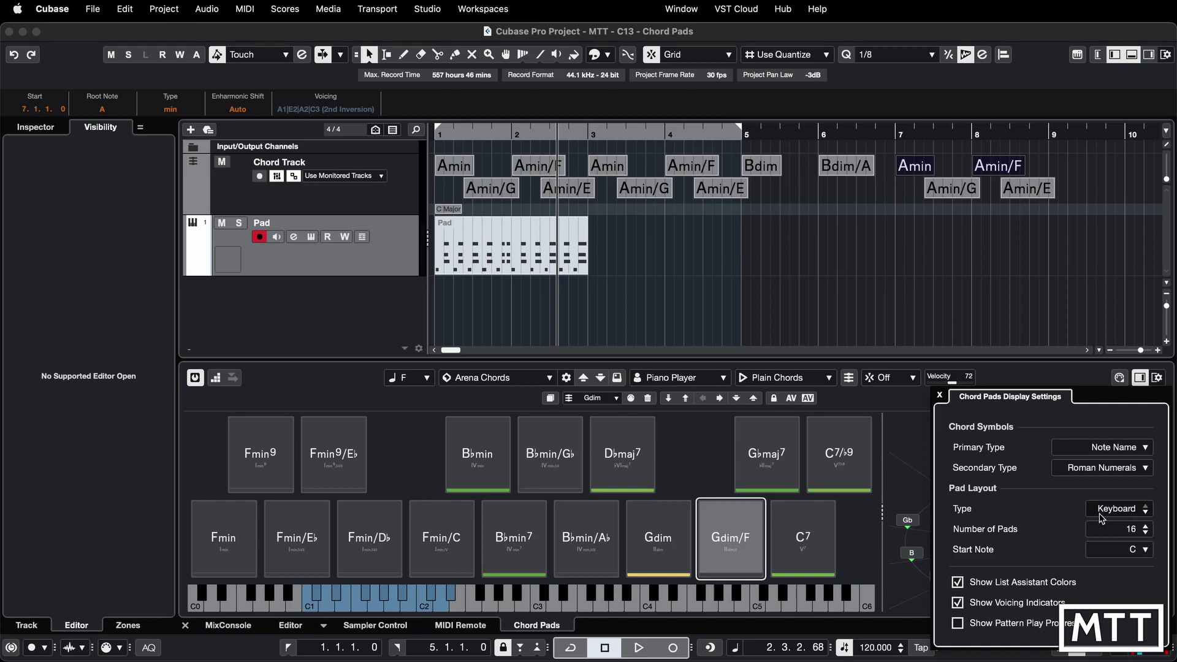
Try the Grid pad layout, then return the layout type to Keyboard.
click(1126, 509)
click(1120, 523)
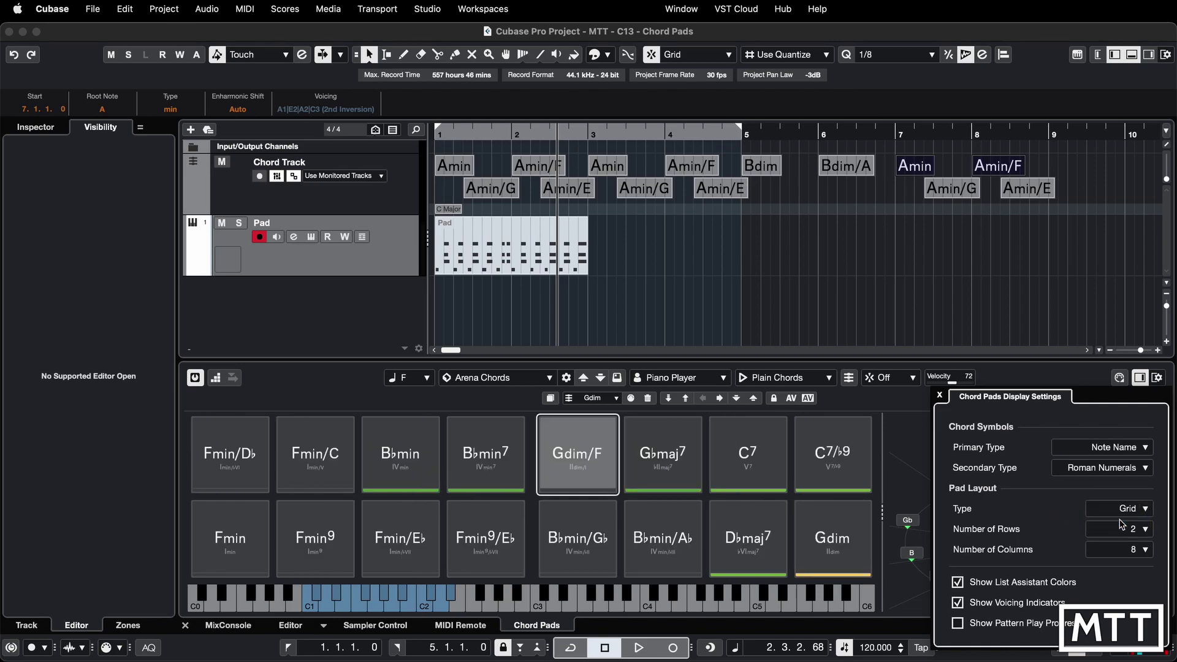
click(1120, 509)
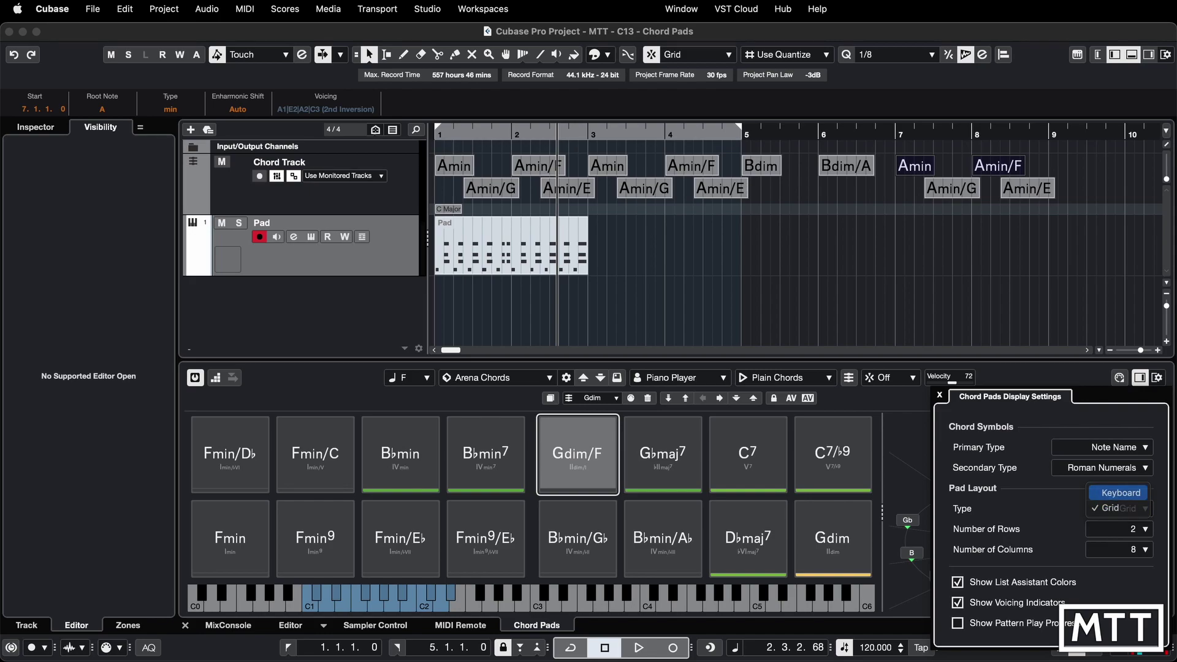
click(1113, 496)
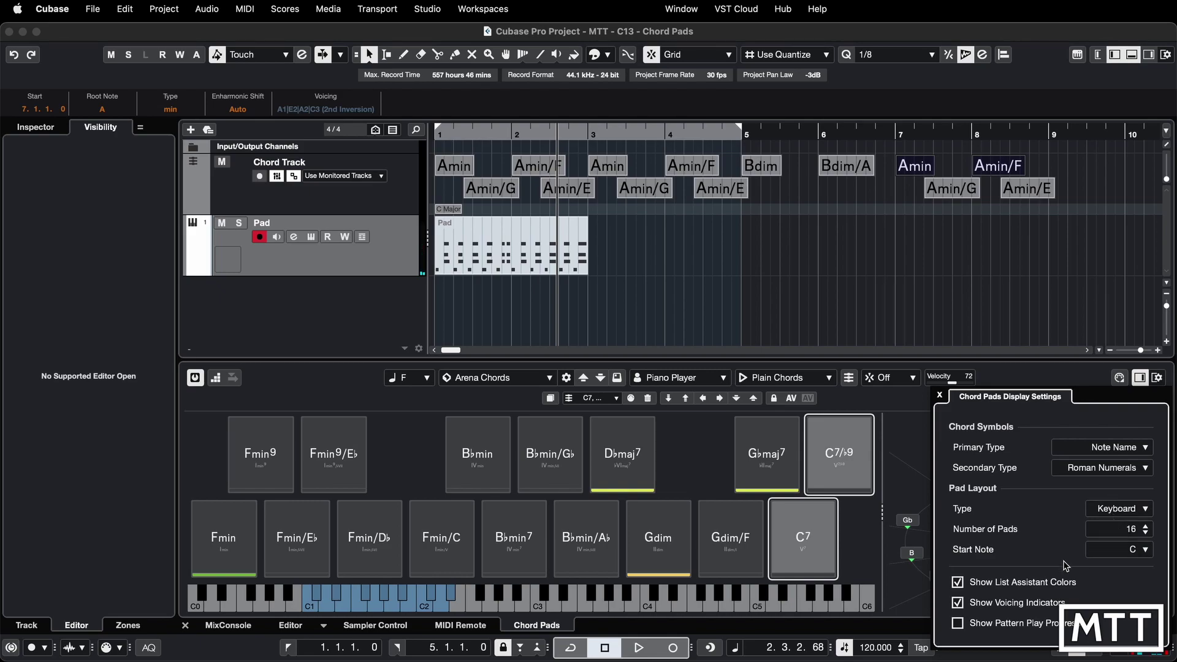
Toggle the list assistant colors off and on, enable the pattern play progress display, and close the display settings.
click(957, 582)
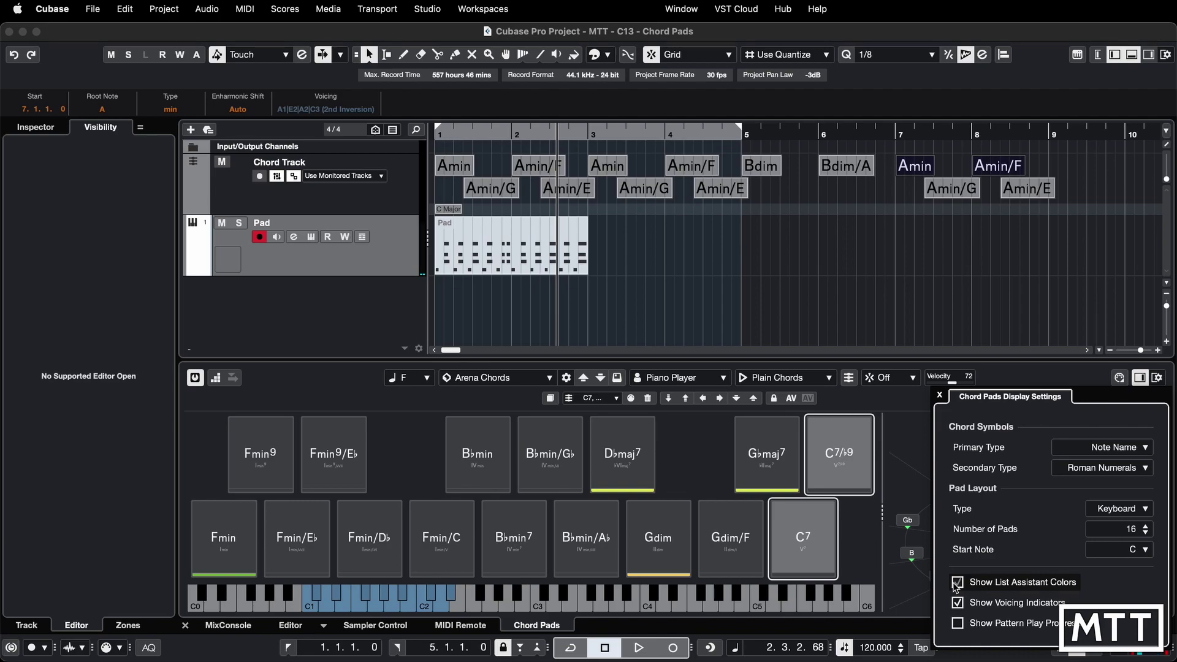
click(956, 582)
click(958, 605)
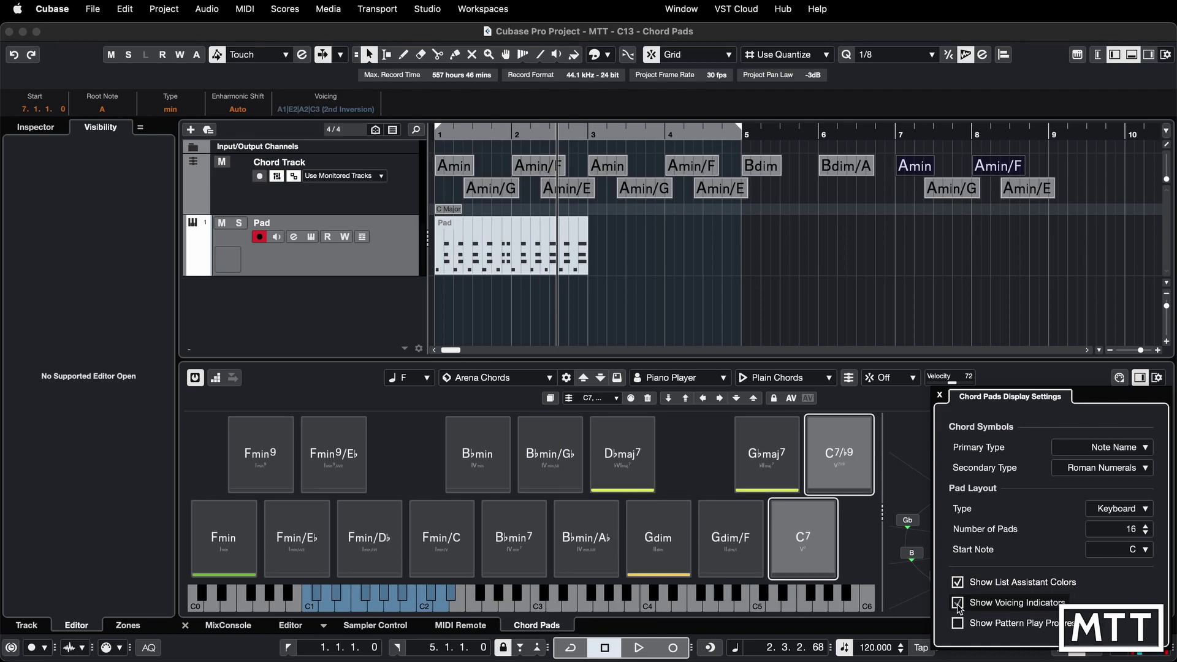
click(958, 624)
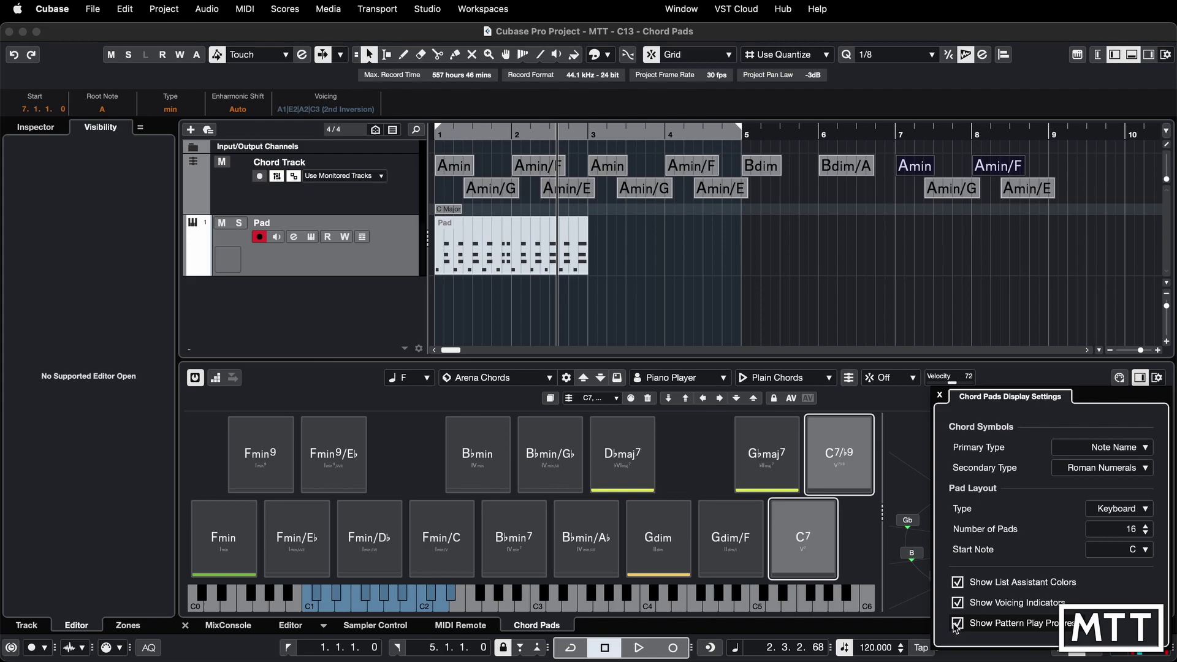
click(904, 600)
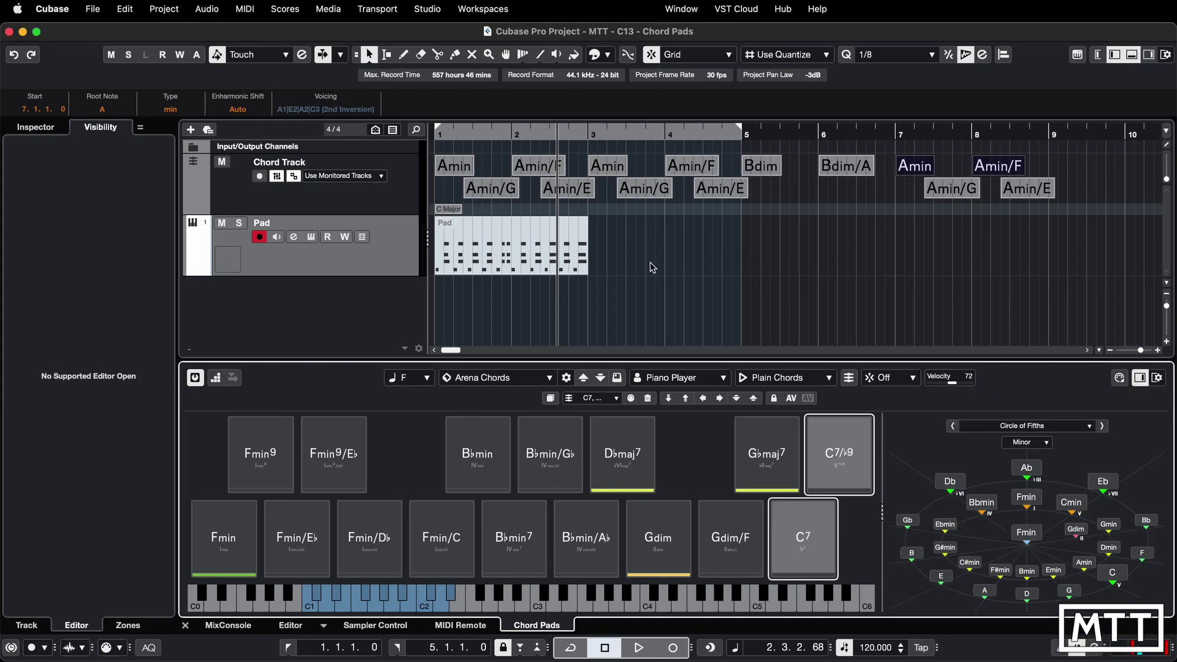
Load the Pad MIDI part from the project into the Chord Pads as the player's pattern.
click(507, 253)
drag(507, 253, 779, 380)
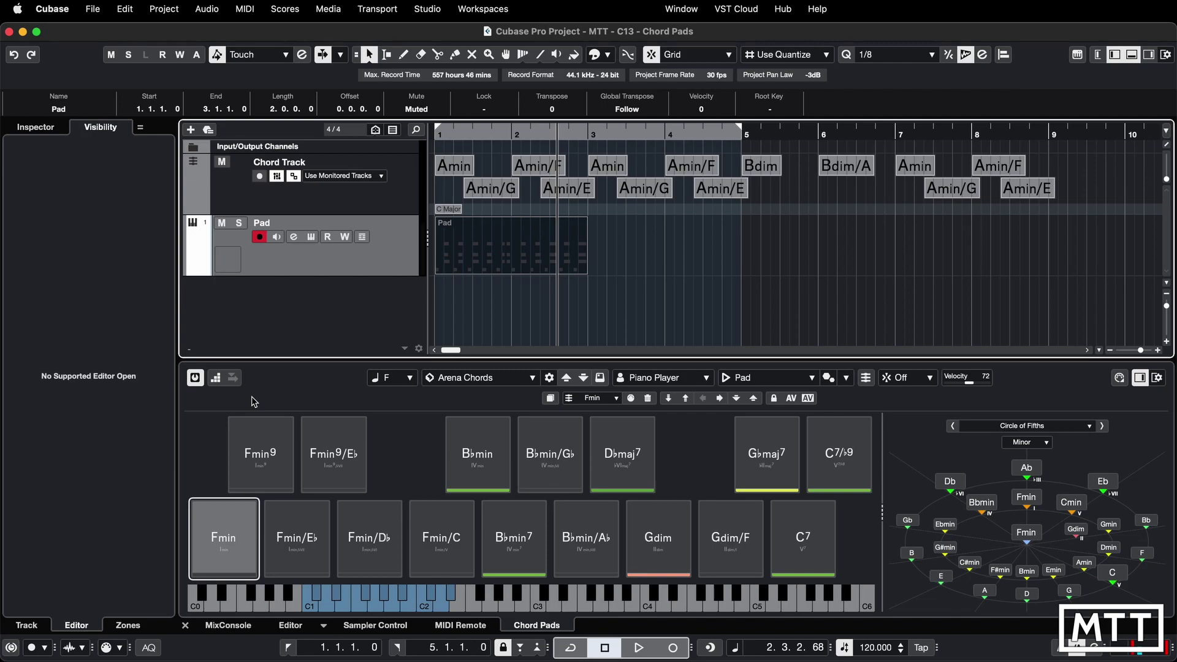
Open the chord pad preset browser and look through the available presets.
click(467, 382)
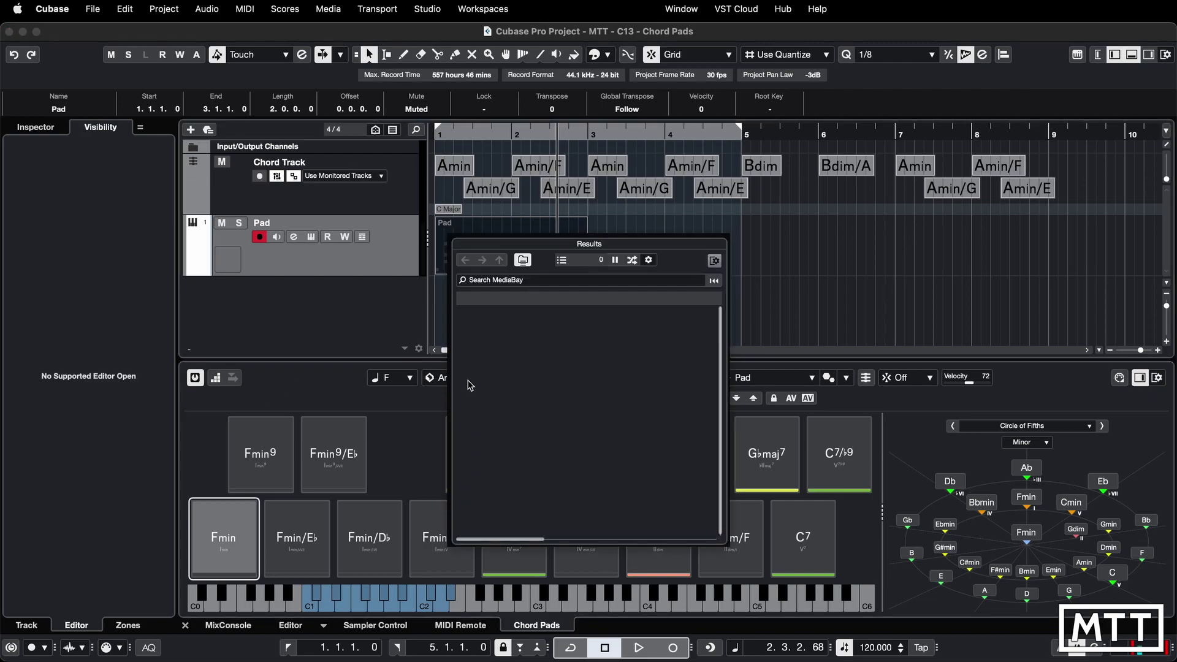
scroll(517, 412, down, 5)
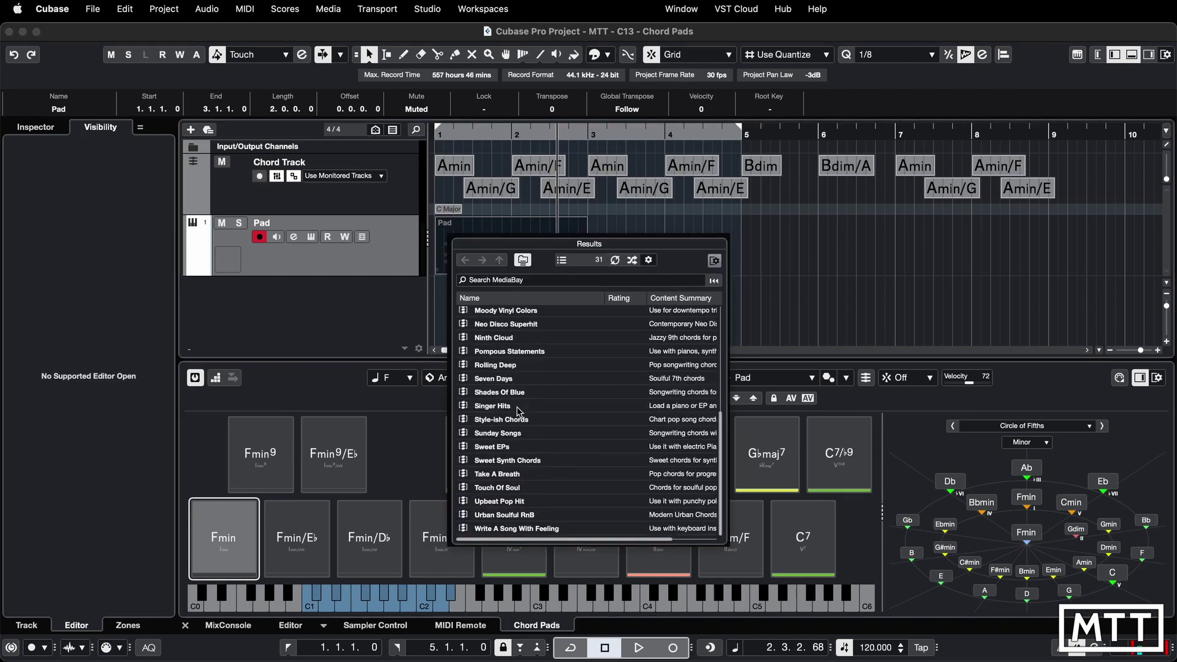
scroll(518, 410, up, 5)
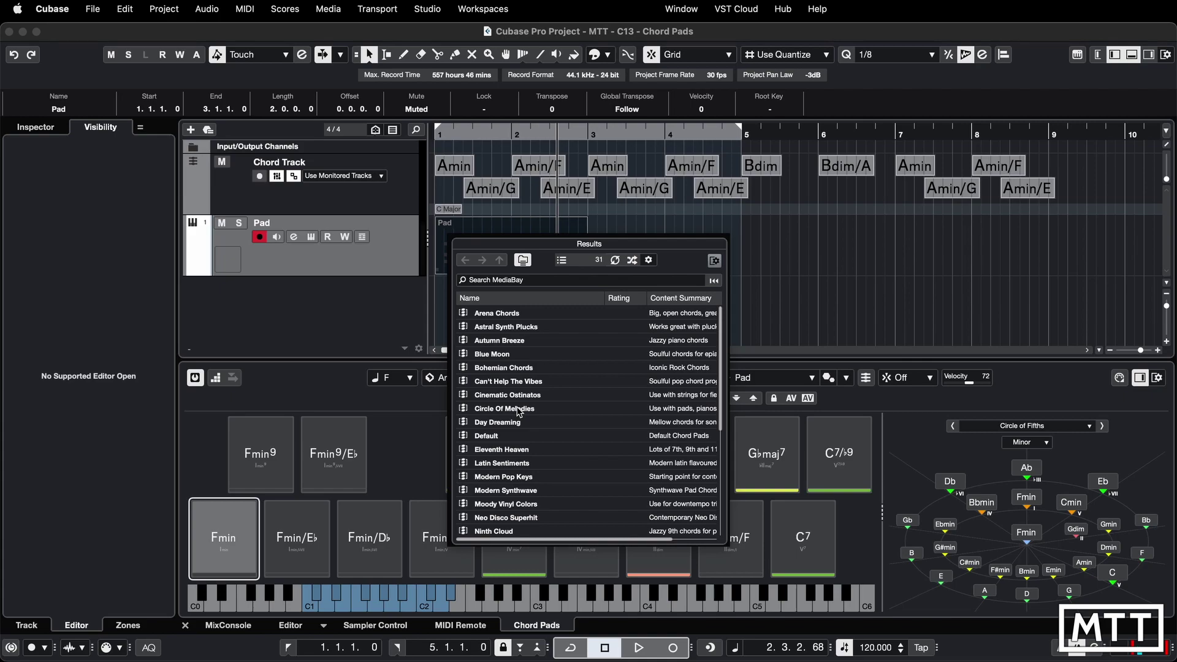